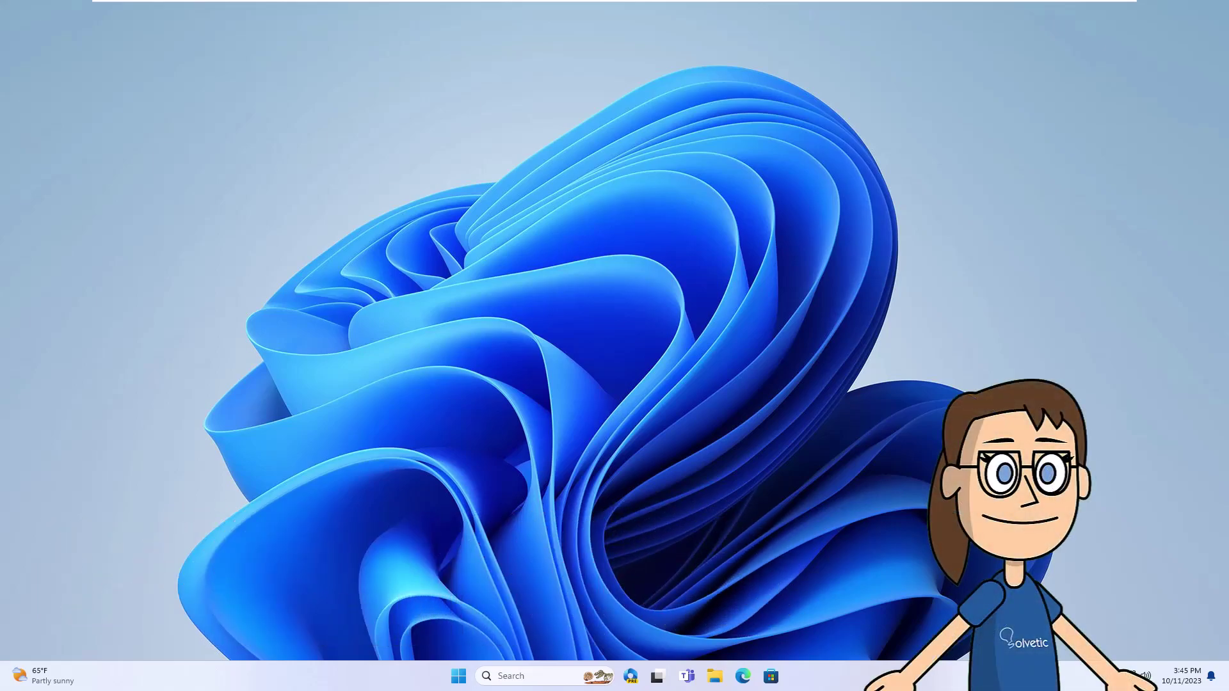
# Step: Open Windows Settings and go to the microphone permissions under Privacy & security
pyautogui.click(458, 677)
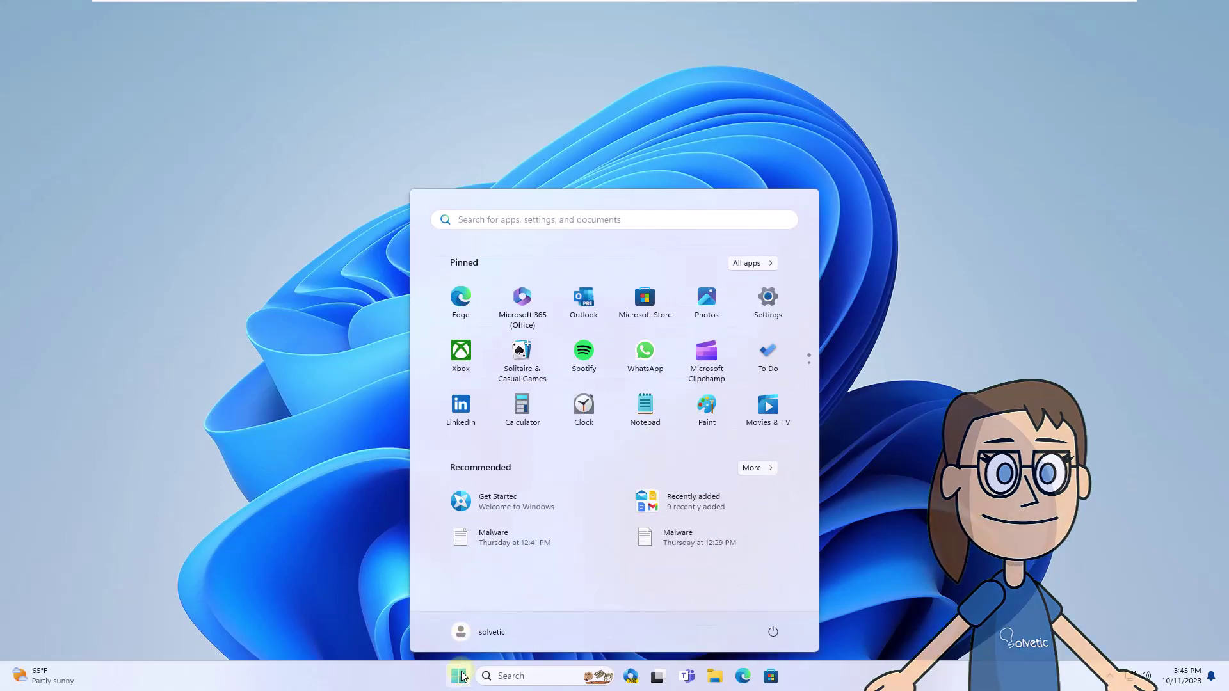
pyautogui.click(759, 310)
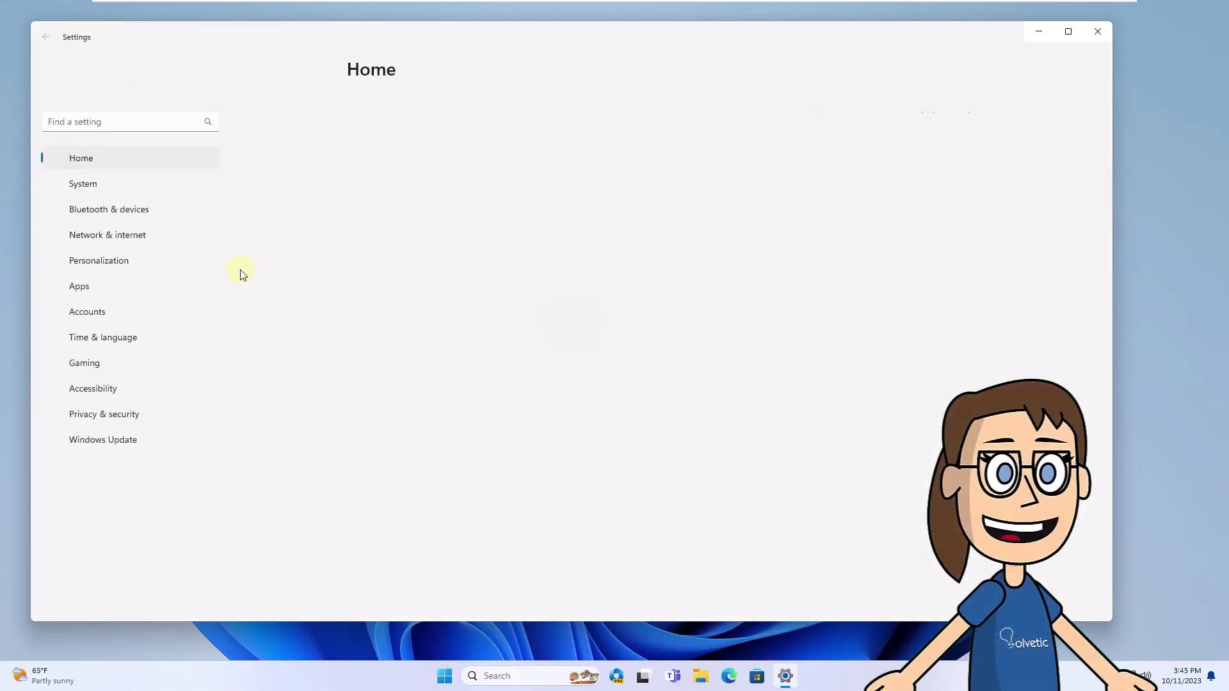
pyautogui.click(152, 415)
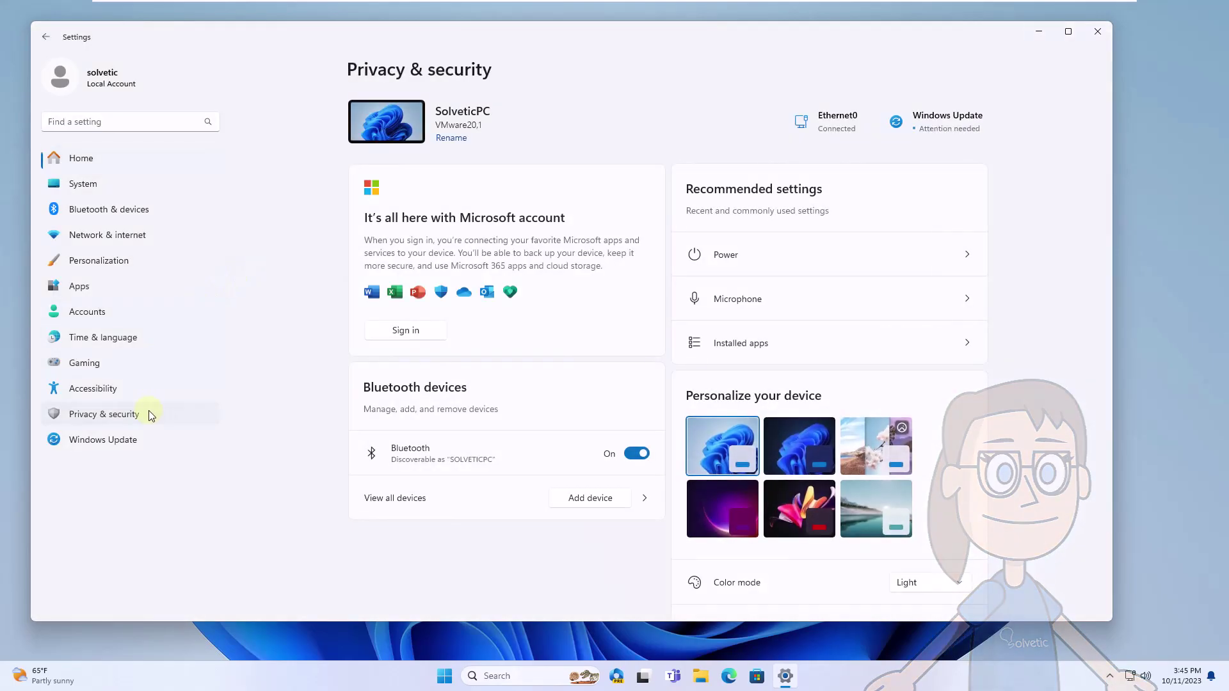
pyautogui.scroll(-5, 590, 373)
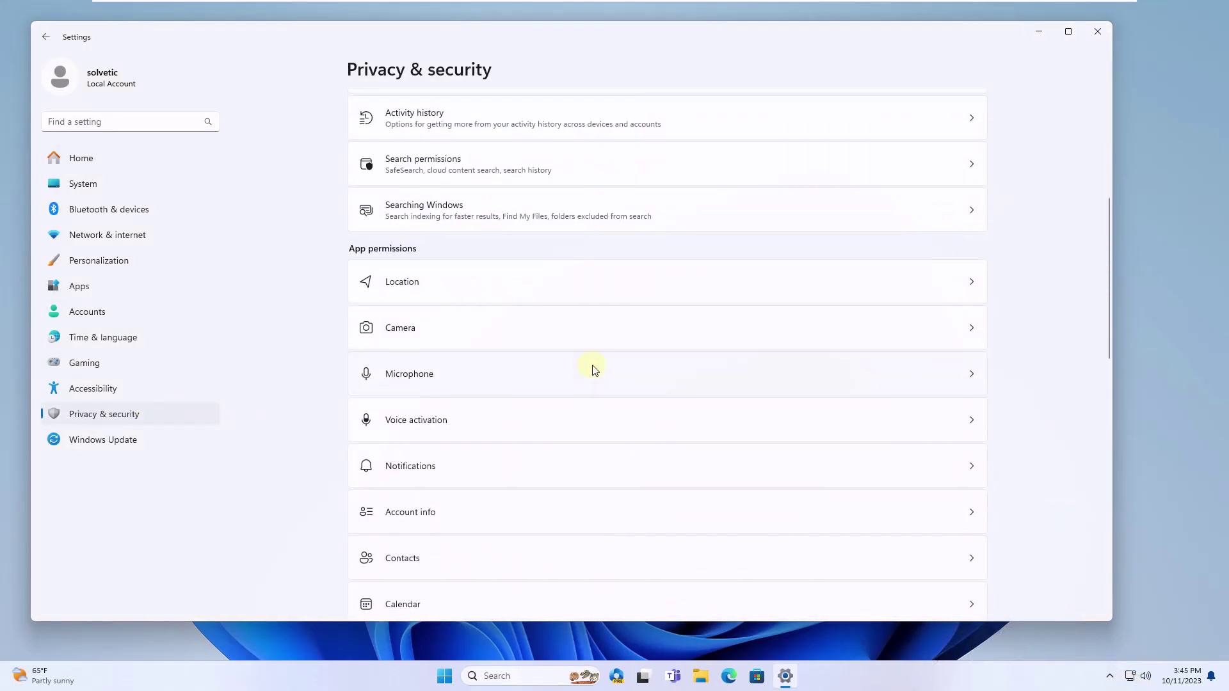
pyautogui.click(593, 375)
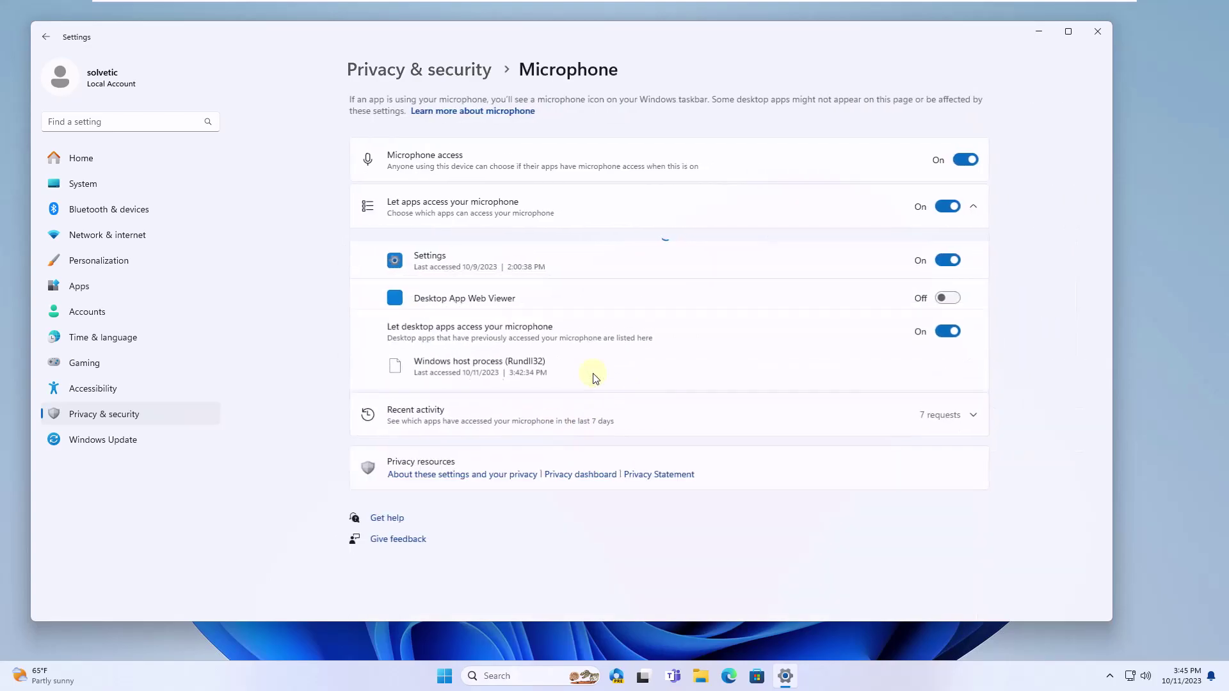
# Step: Turn on microphone access for Sound Recorder and close Settings
pyautogui.scroll(-1, 679, 372)
pyautogui.scroll(-3, 681, 371)
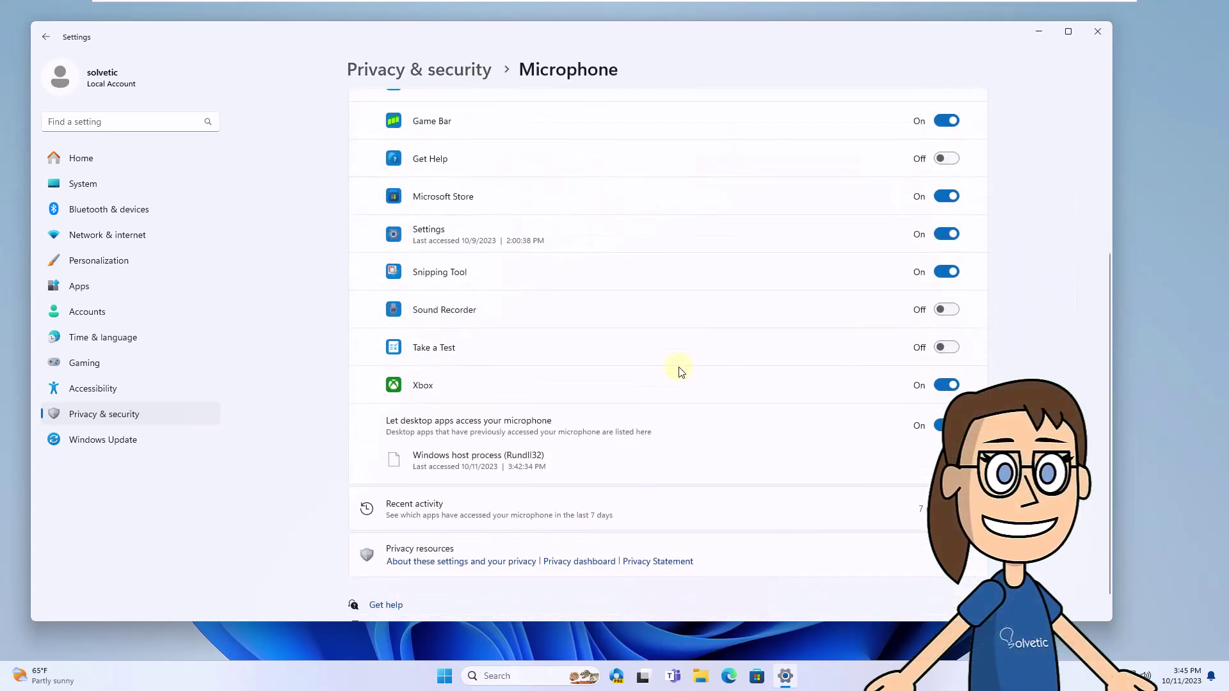
pyautogui.scroll(1, 502, 393)
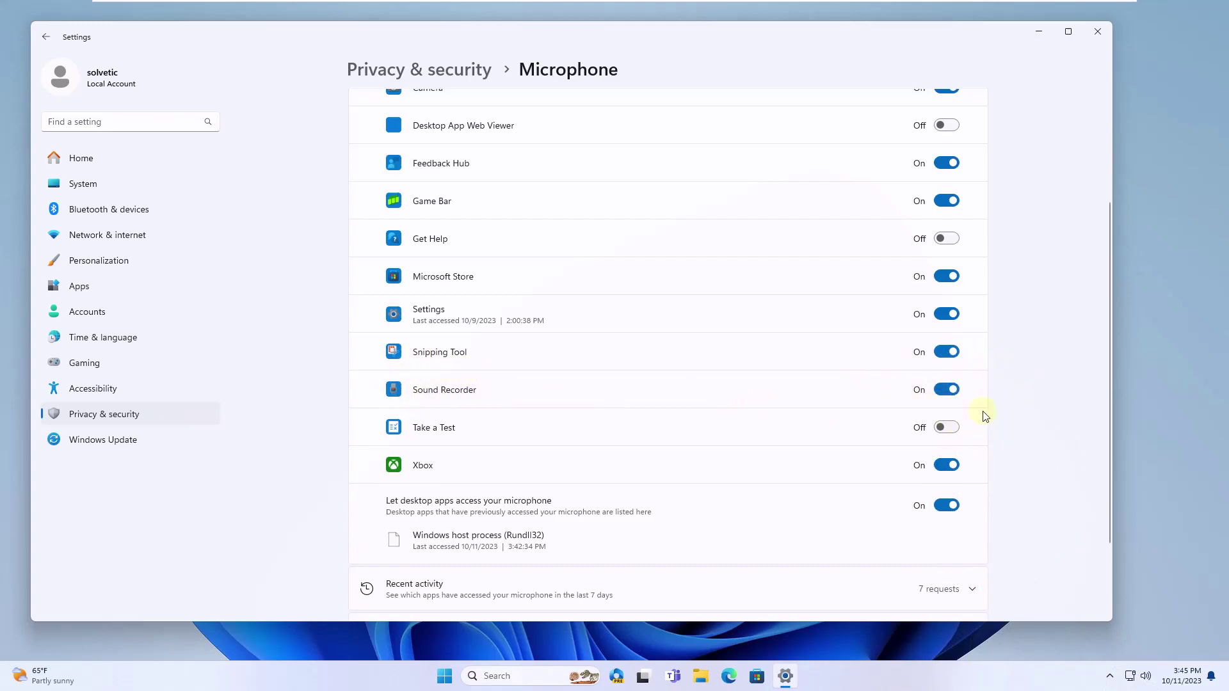
pyautogui.click(1099, 34)
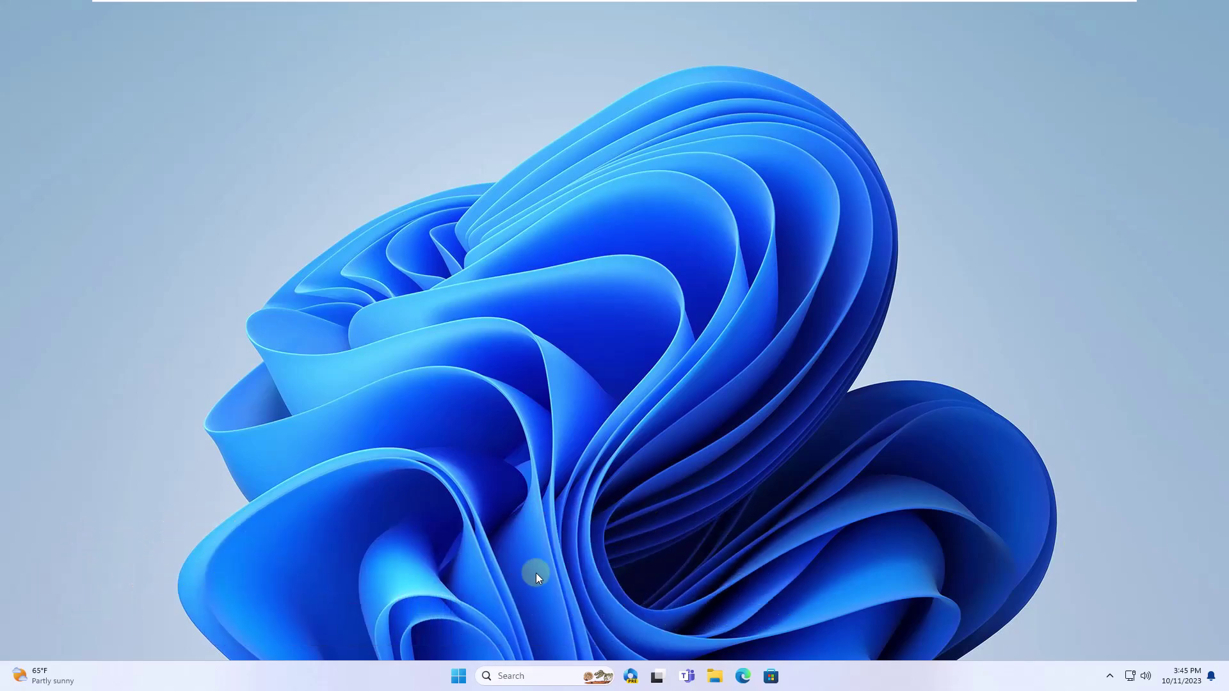
# Step: Reopen Windows Settings and go to the Speech page of Time & language
pyautogui.click(459, 676)
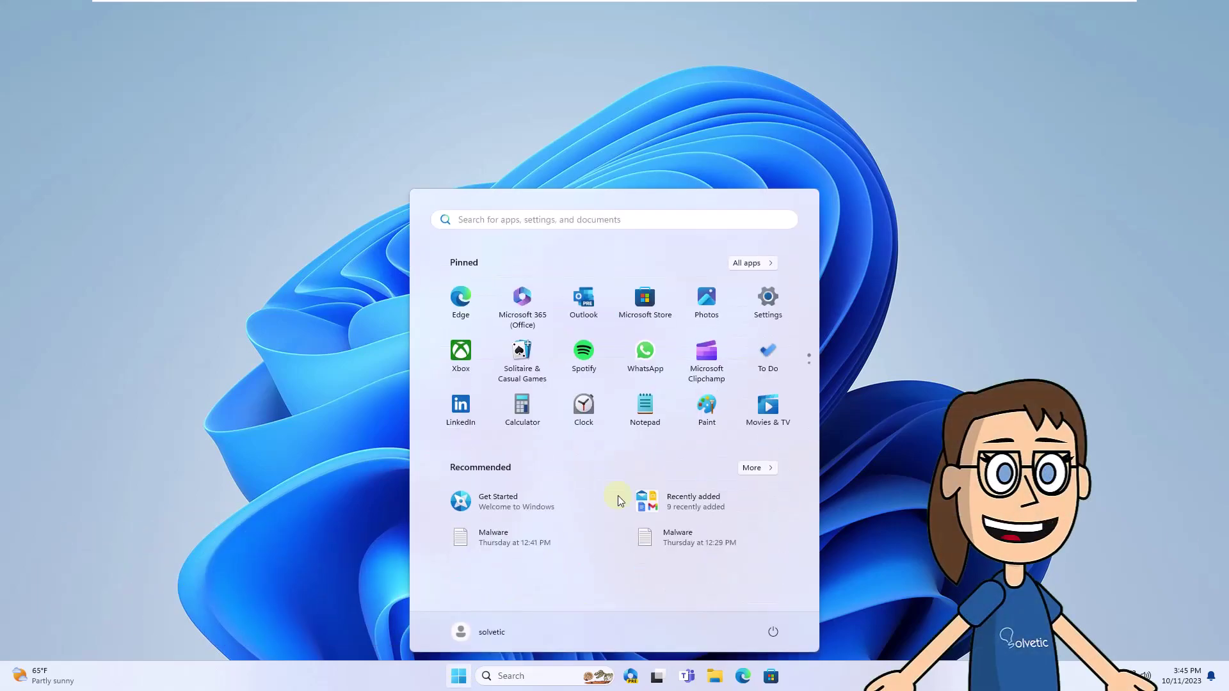
pyautogui.click(768, 314)
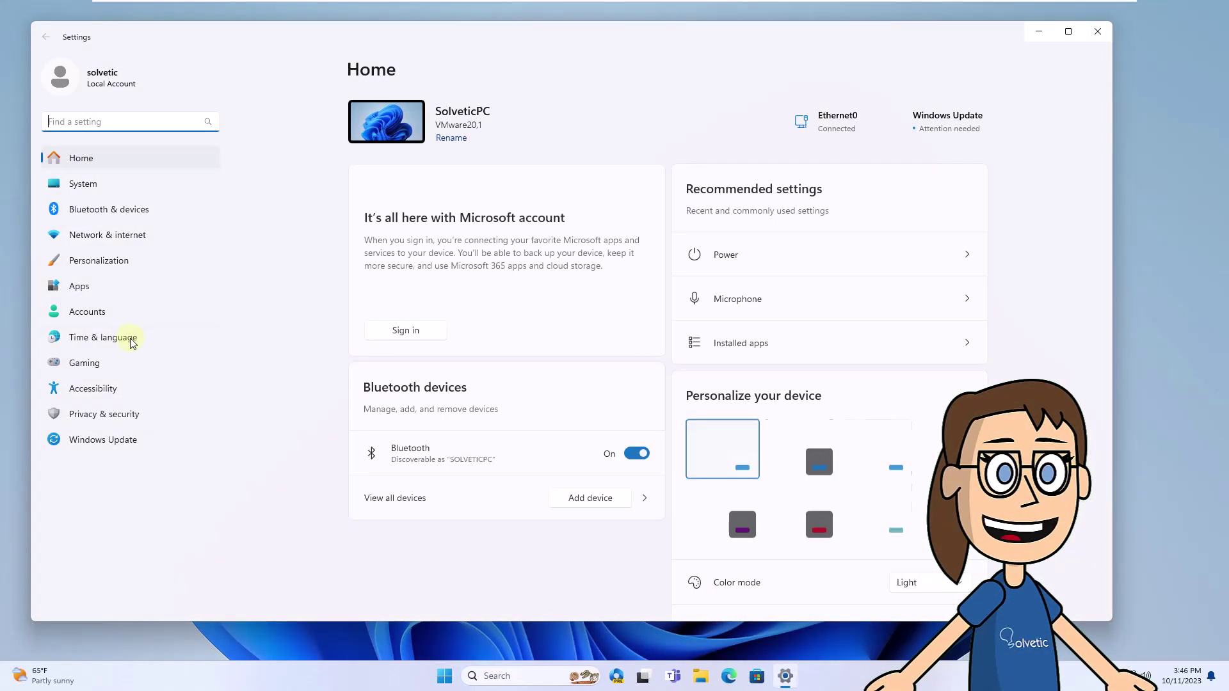
pyautogui.click(133, 343)
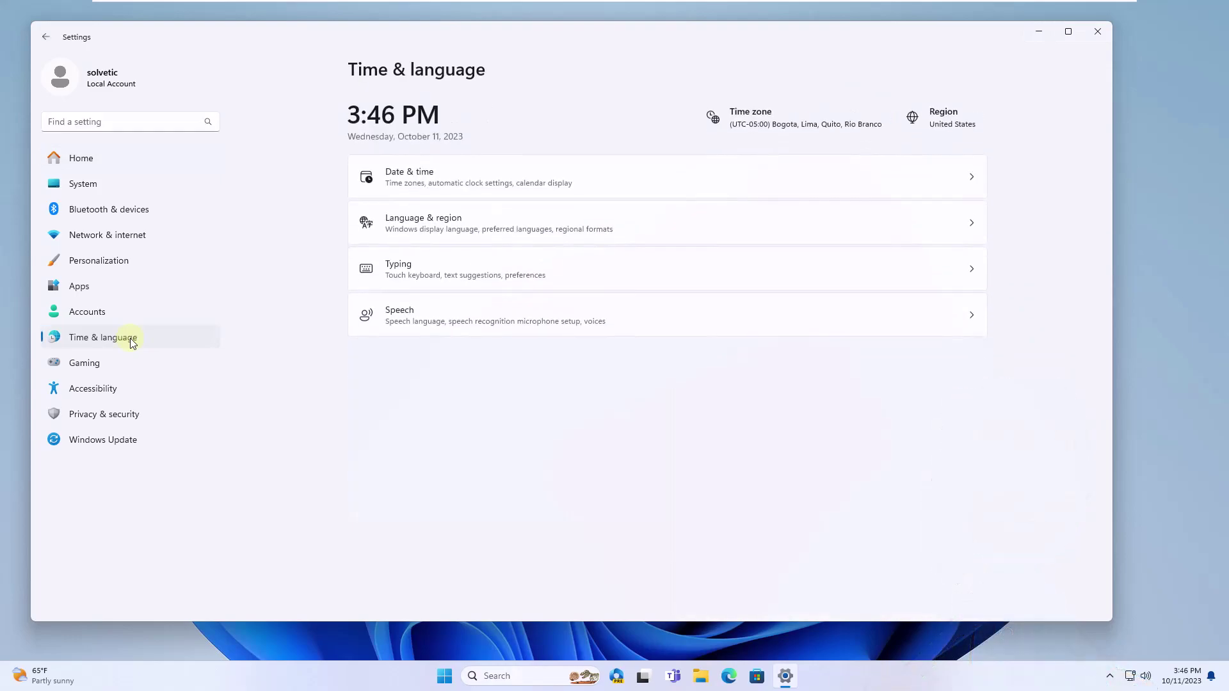
pyautogui.click(663, 327)
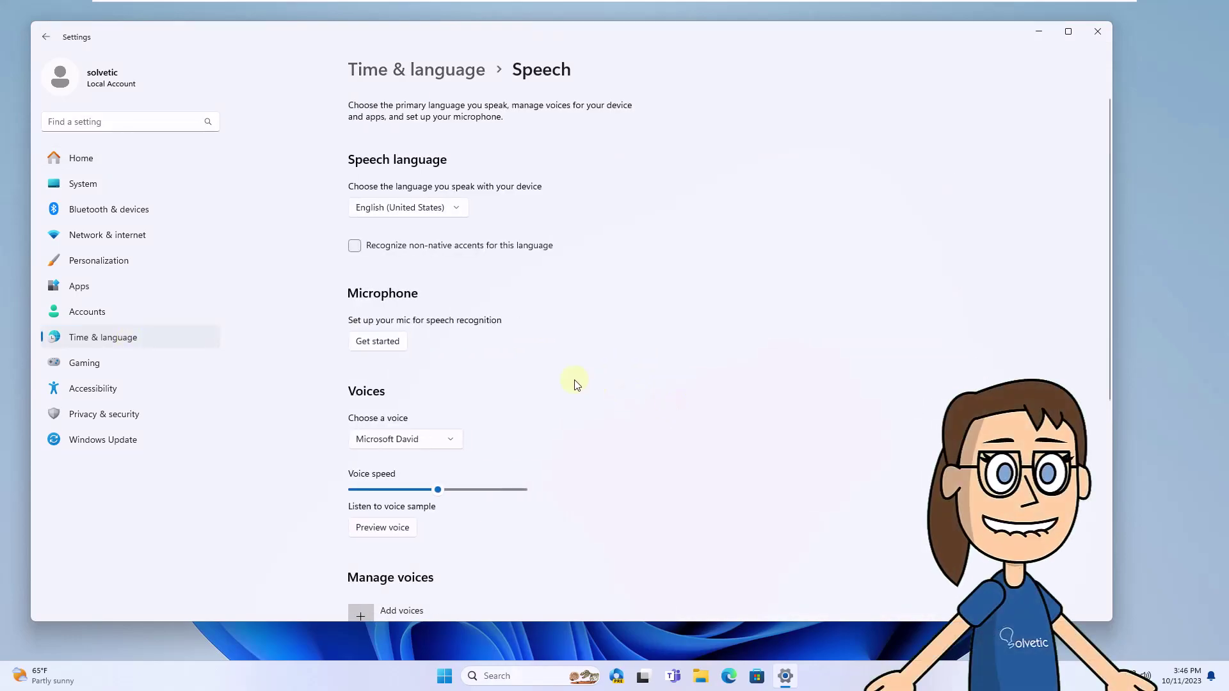
# Step: Run the speech microphone troubleshooter for "Cortana can't hear me" on the FaceCam 1000X, skipping the mic setup, and close it and Settings
pyautogui.click(390, 342)
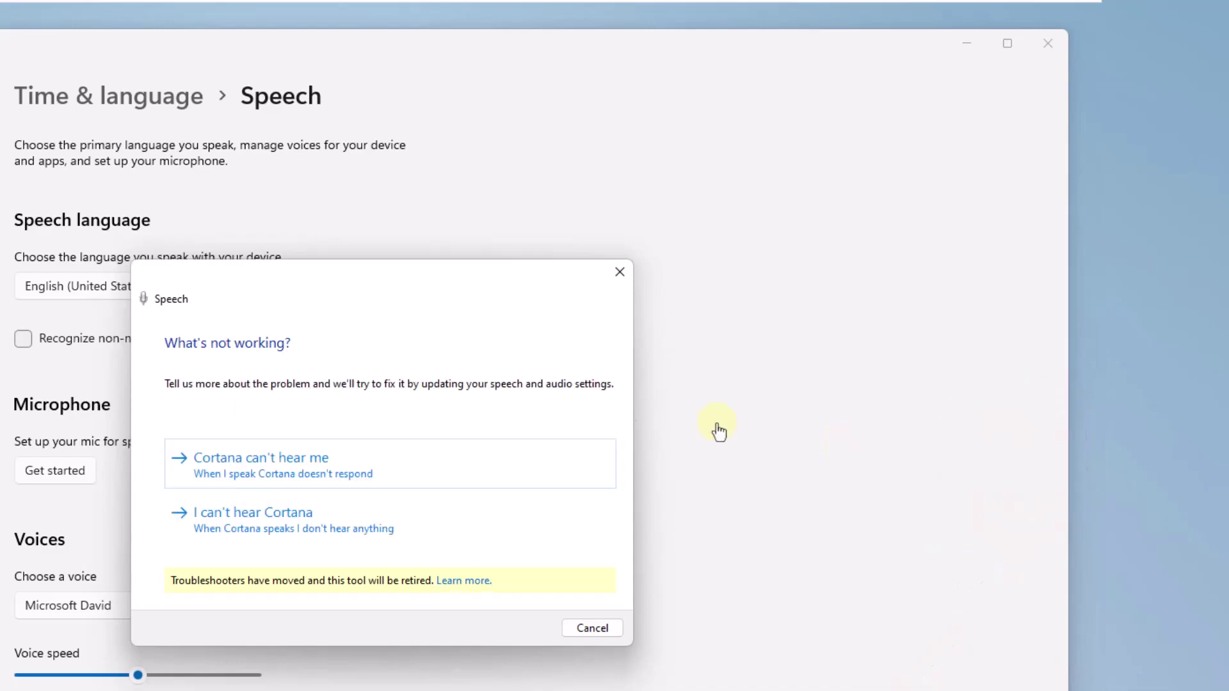
pyautogui.click(366, 485)
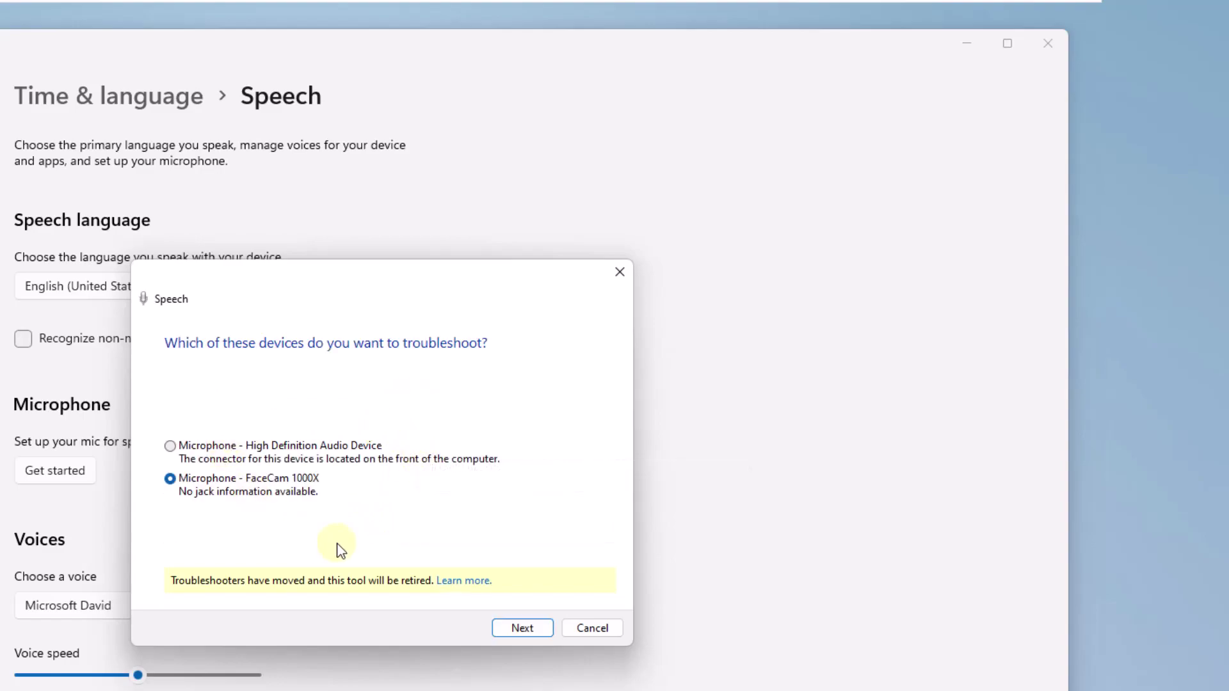
pyautogui.click(535, 628)
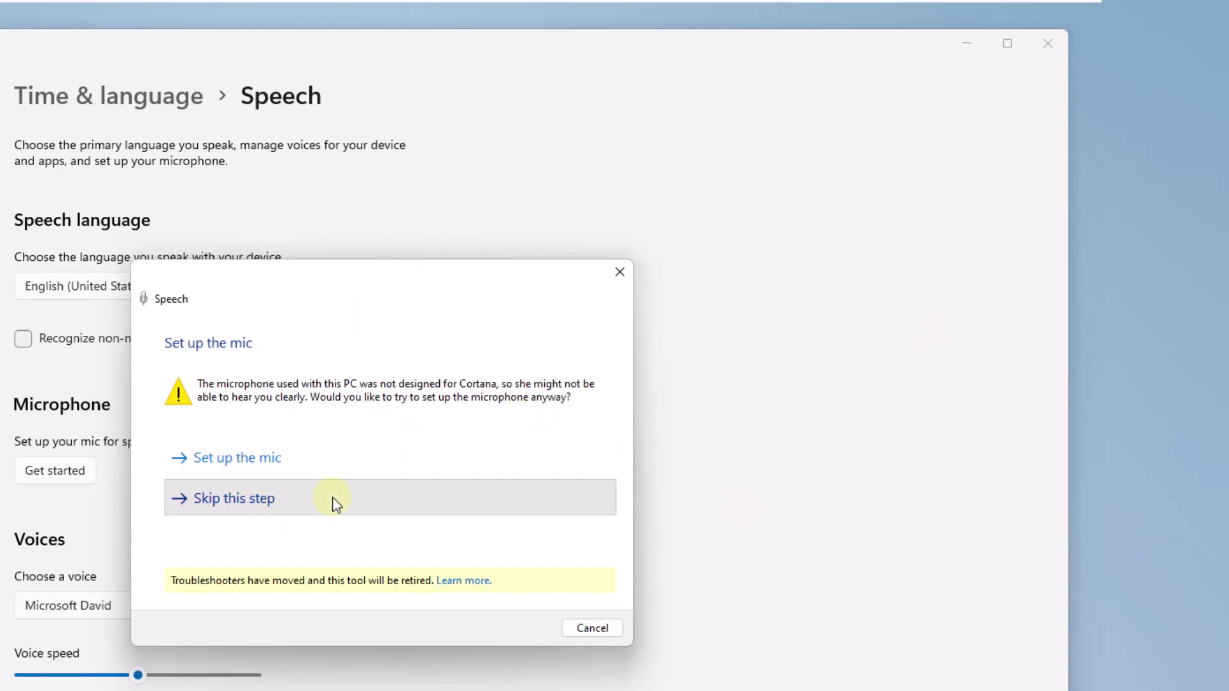
pyautogui.click(333, 503)
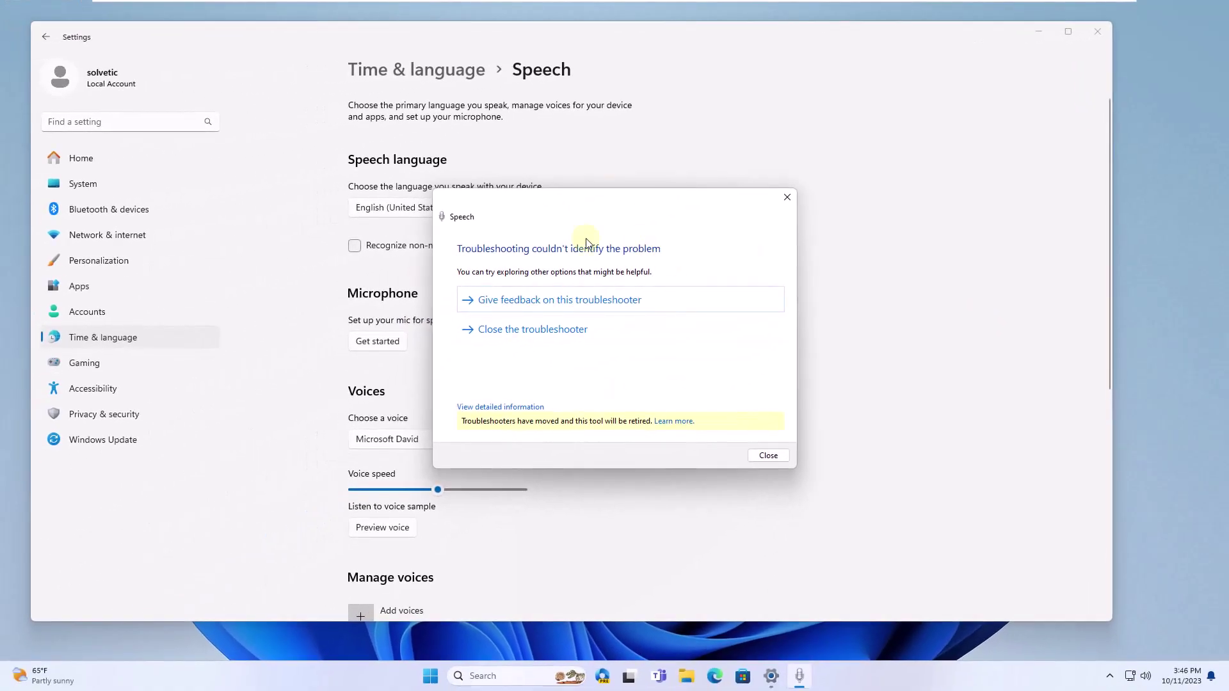
pyautogui.click(769, 455)
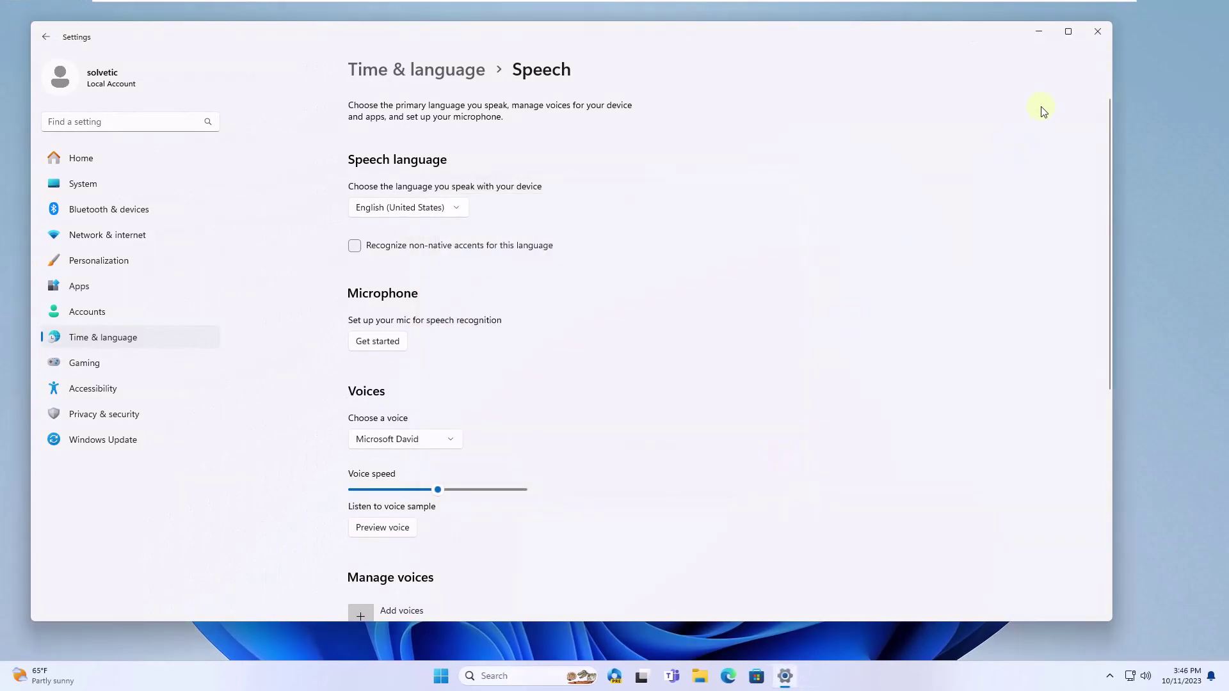
pyautogui.click(1097, 32)
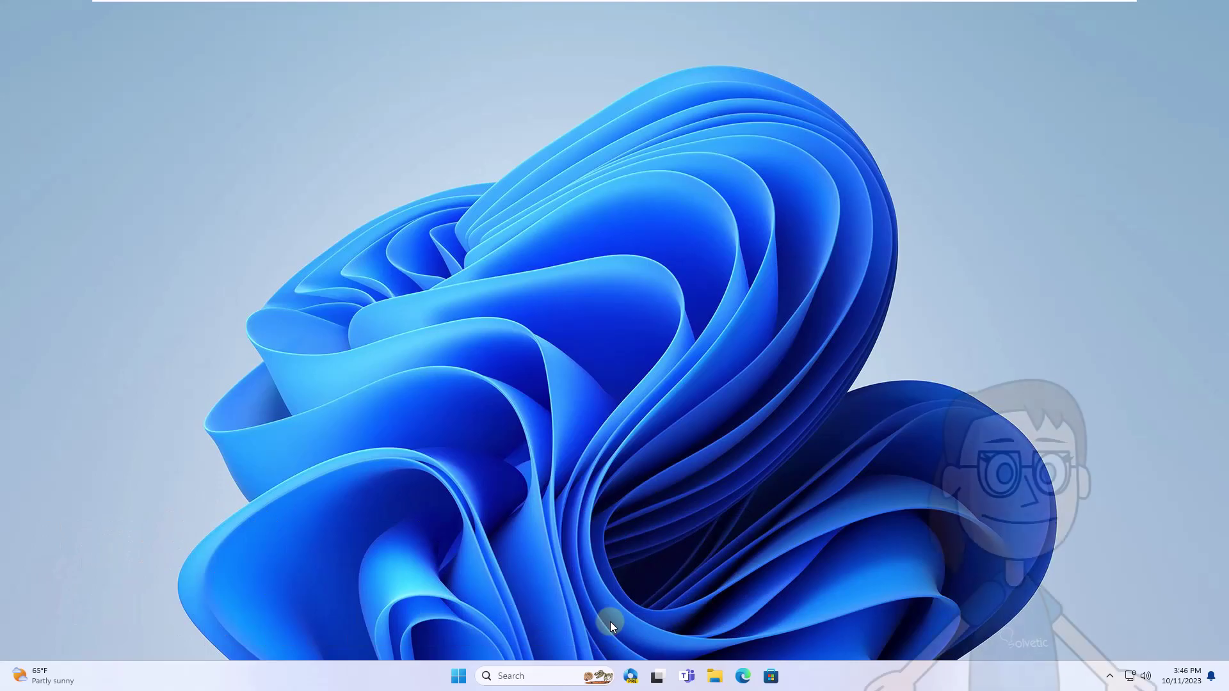
# Step: Search for Control Panel and open the list of recording devices in its Sound settings
pyautogui.click(525, 675)
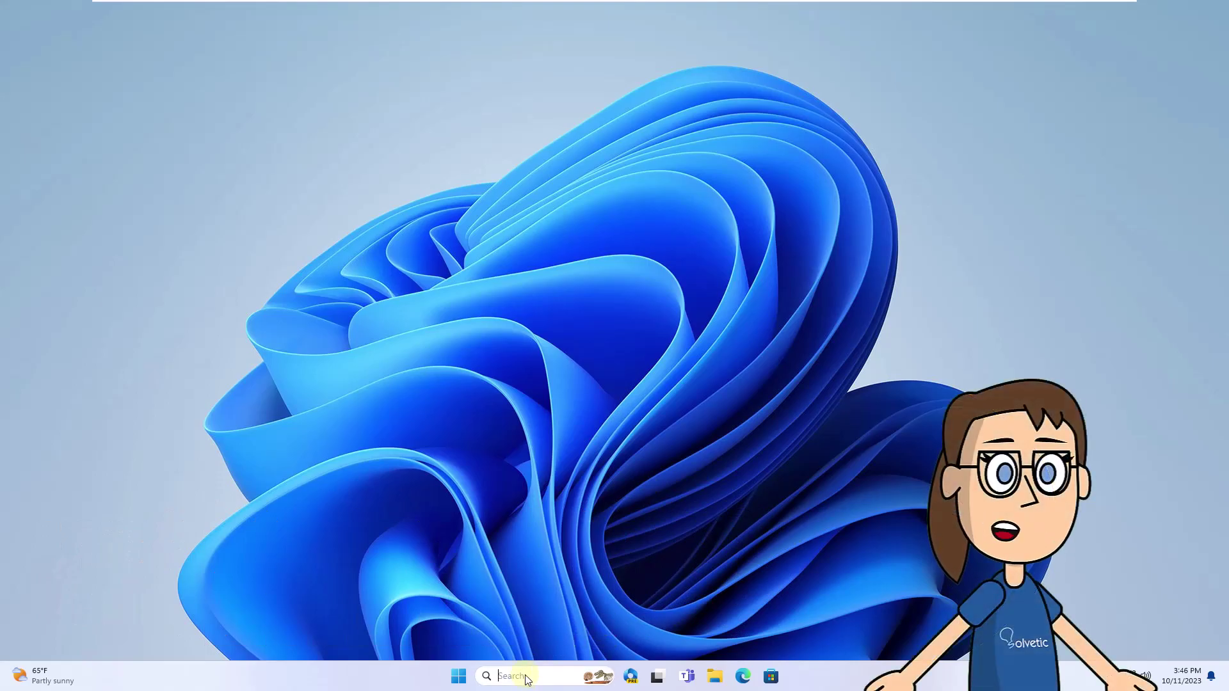
pyautogui.write('control')
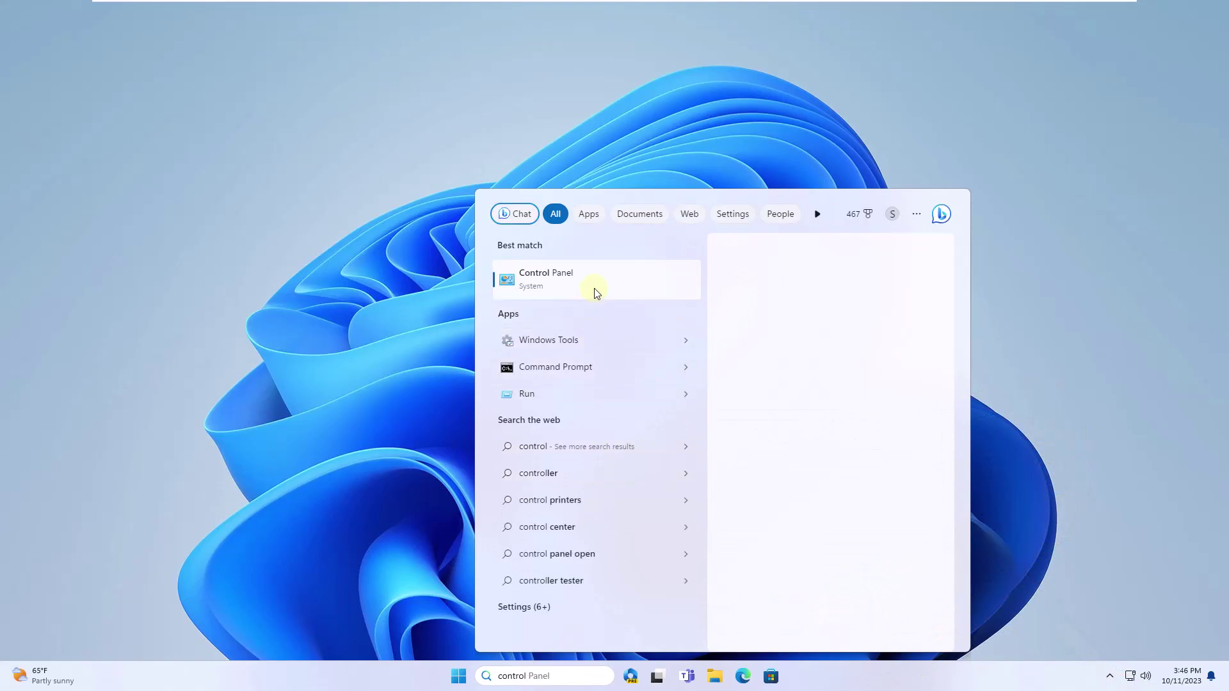
pyautogui.click(594, 290)
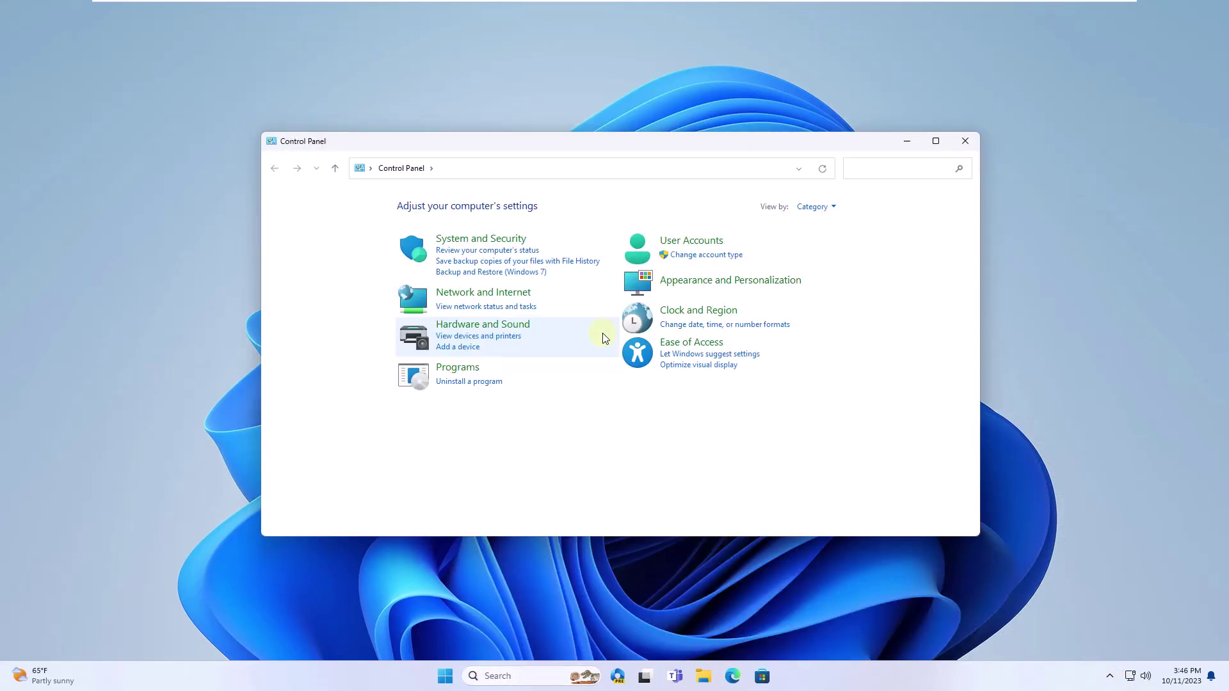
pyautogui.click(500, 330)
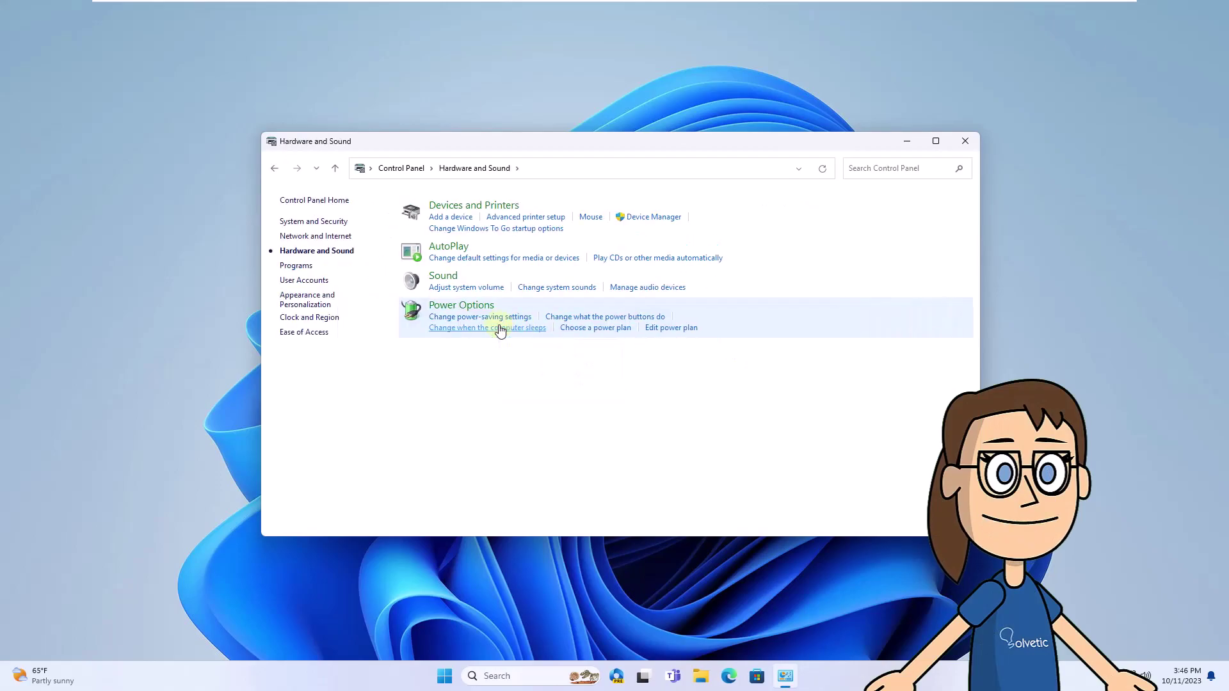
pyautogui.click(448, 276)
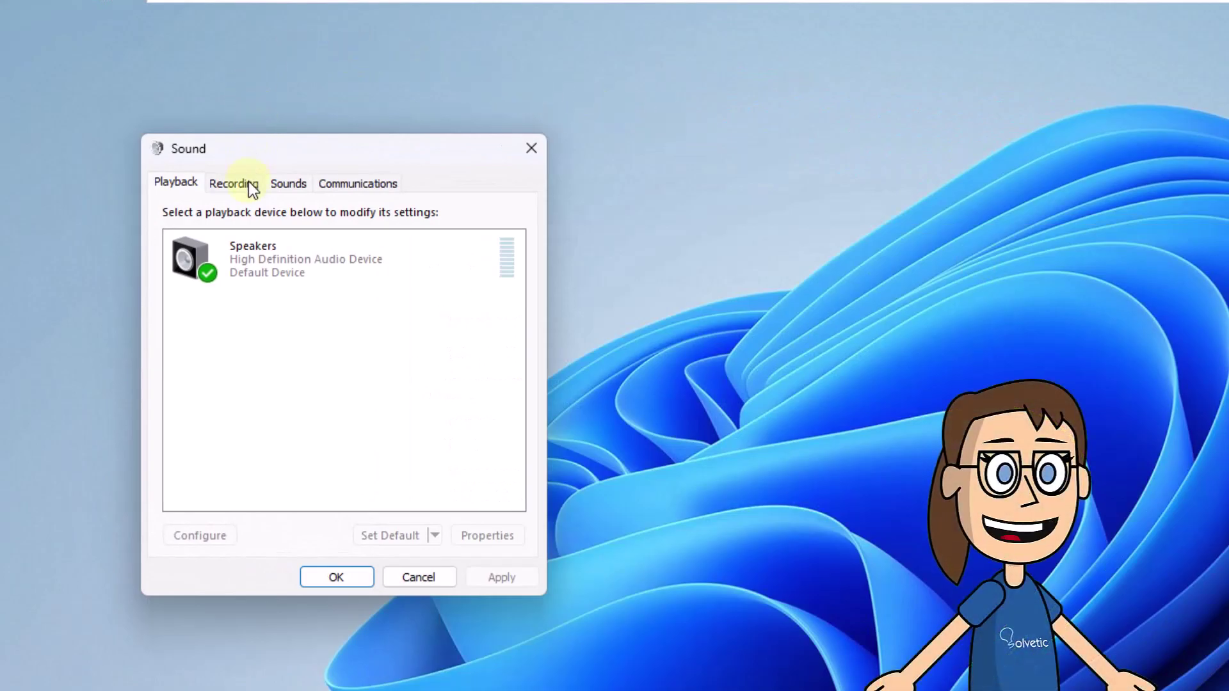
pyautogui.click(248, 181)
# Step: Disable the FaceCam 1000X microphone, enable it again and confirm the Sound dialog
pyautogui.click(291, 260)
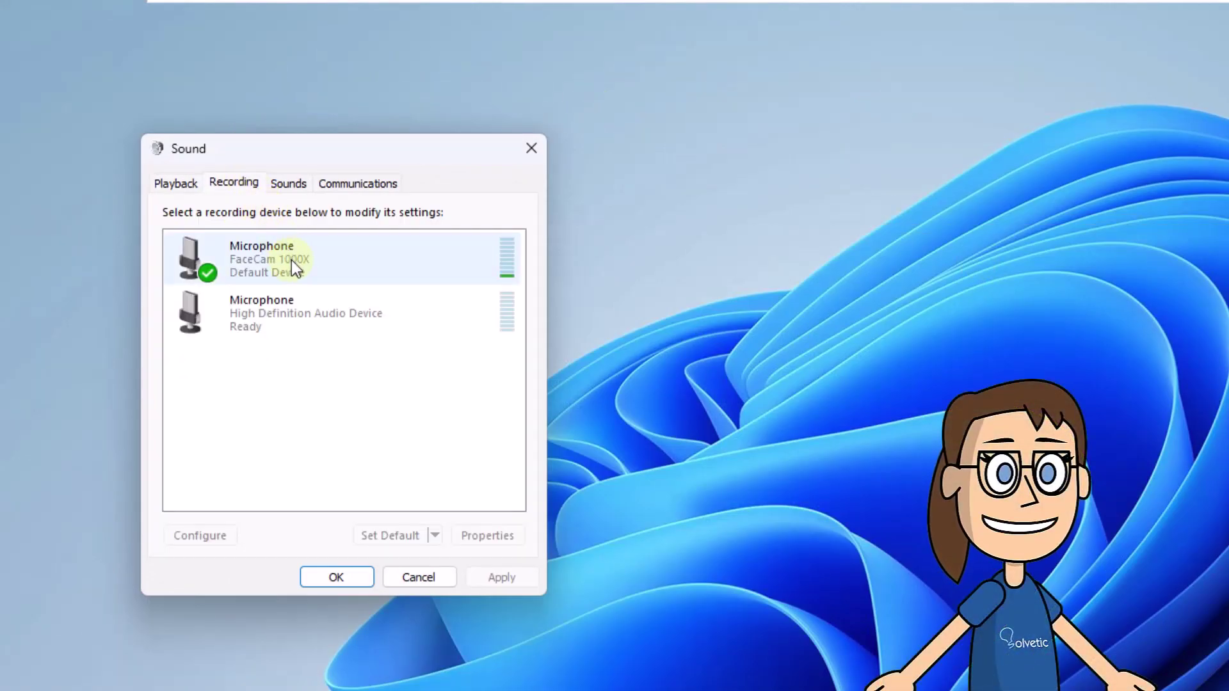
pyautogui.rightClick(293, 258)
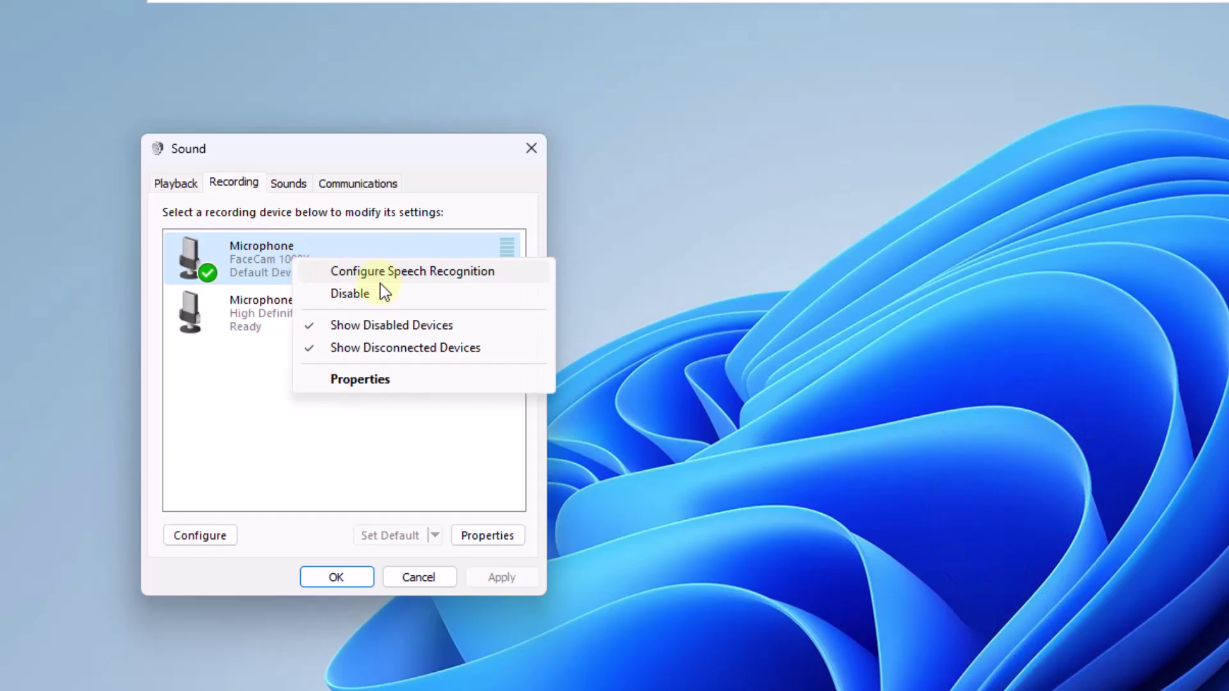
pyautogui.click(386, 293)
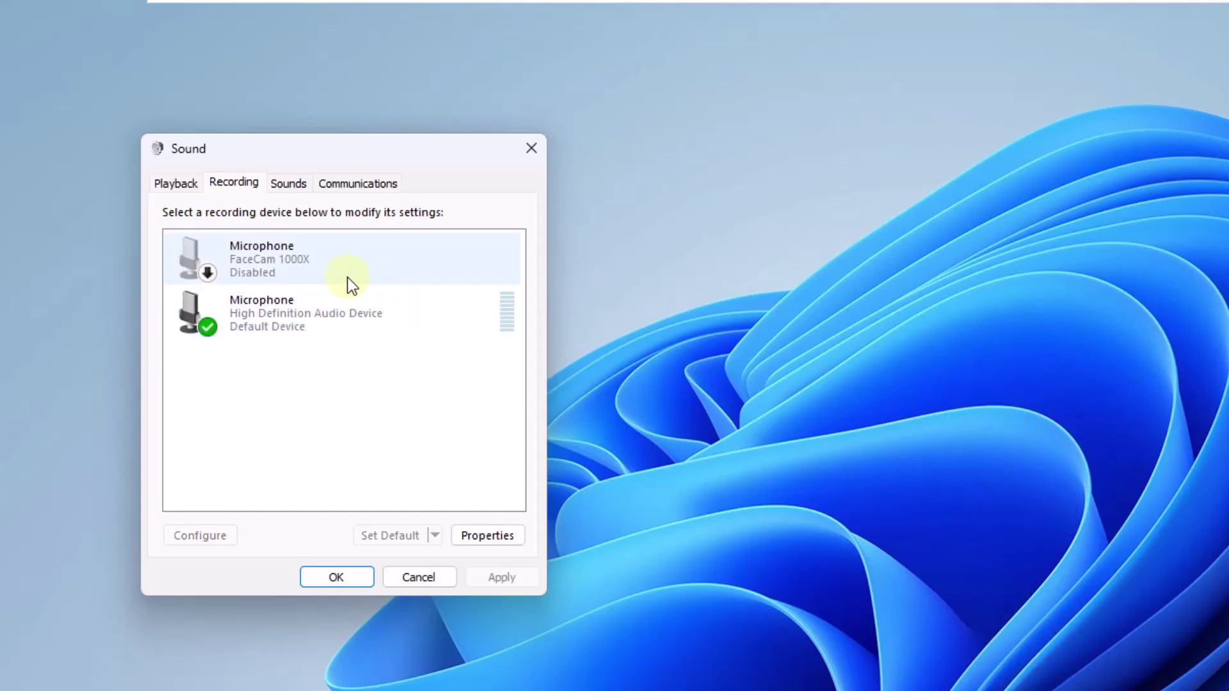
pyautogui.rightClick(330, 266)
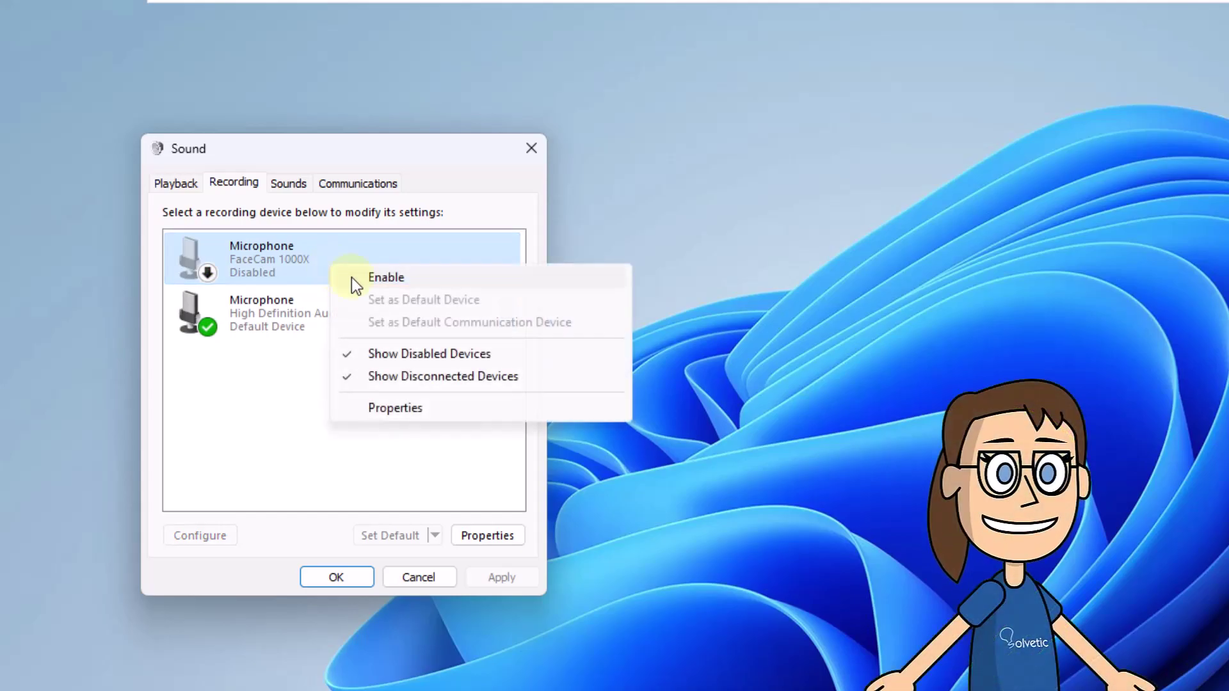
pyautogui.click(352, 279)
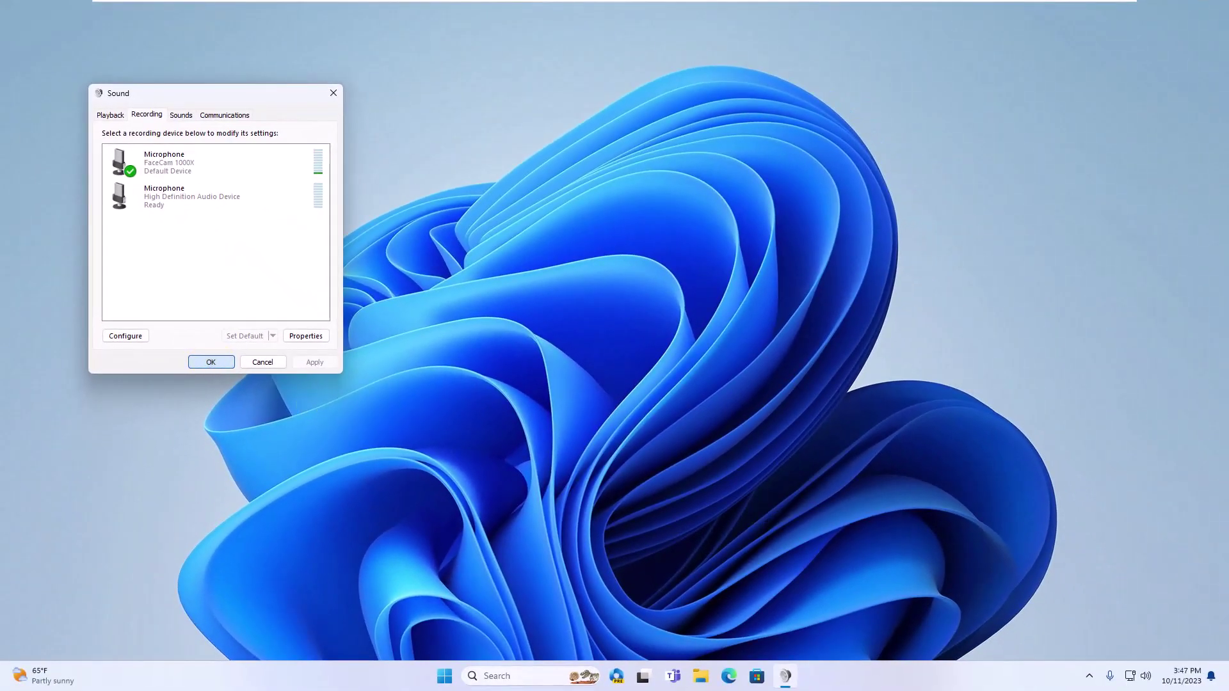
pyautogui.click(211, 362)
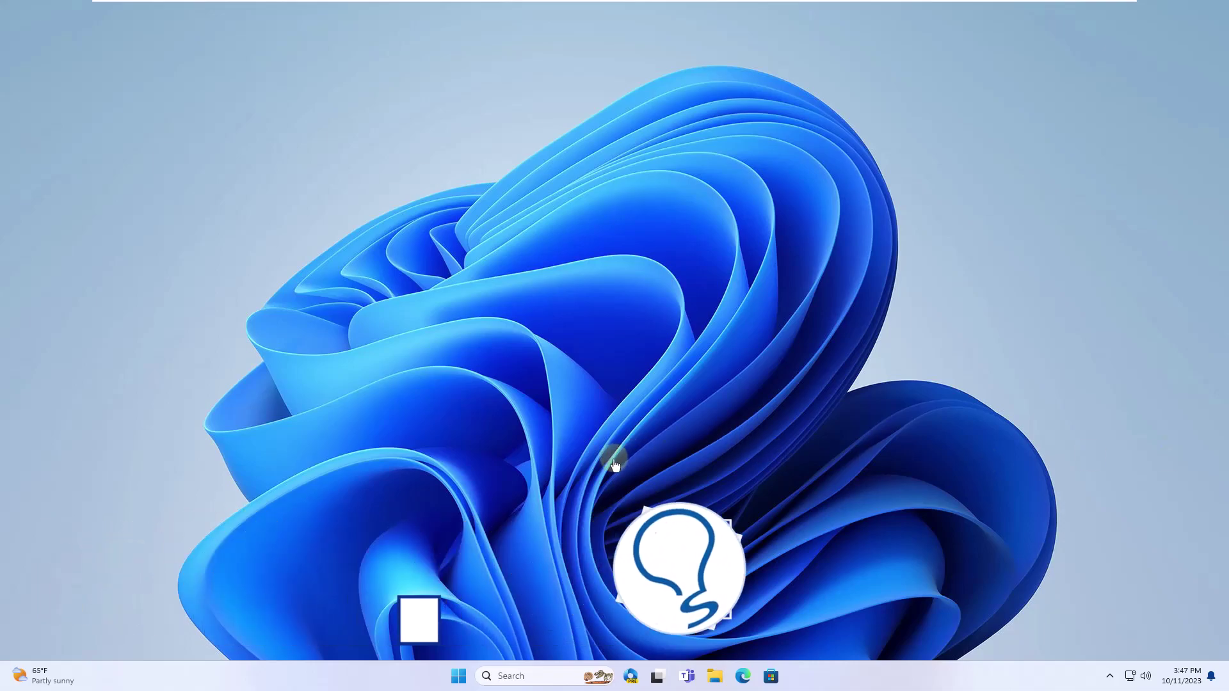
# Step: Open Windows Settings and go to the list of installed apps
pyautogui.click(458, 676)
pyautogui.click(774, 319)
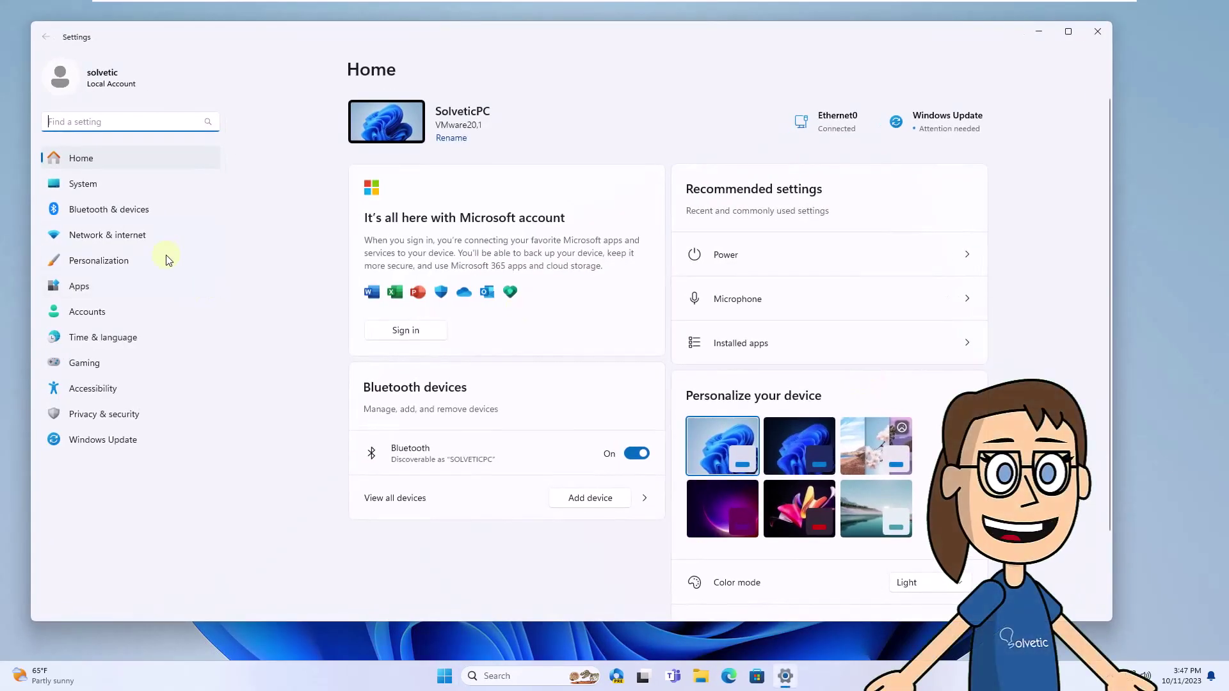
pyautogui.click(160, 287)
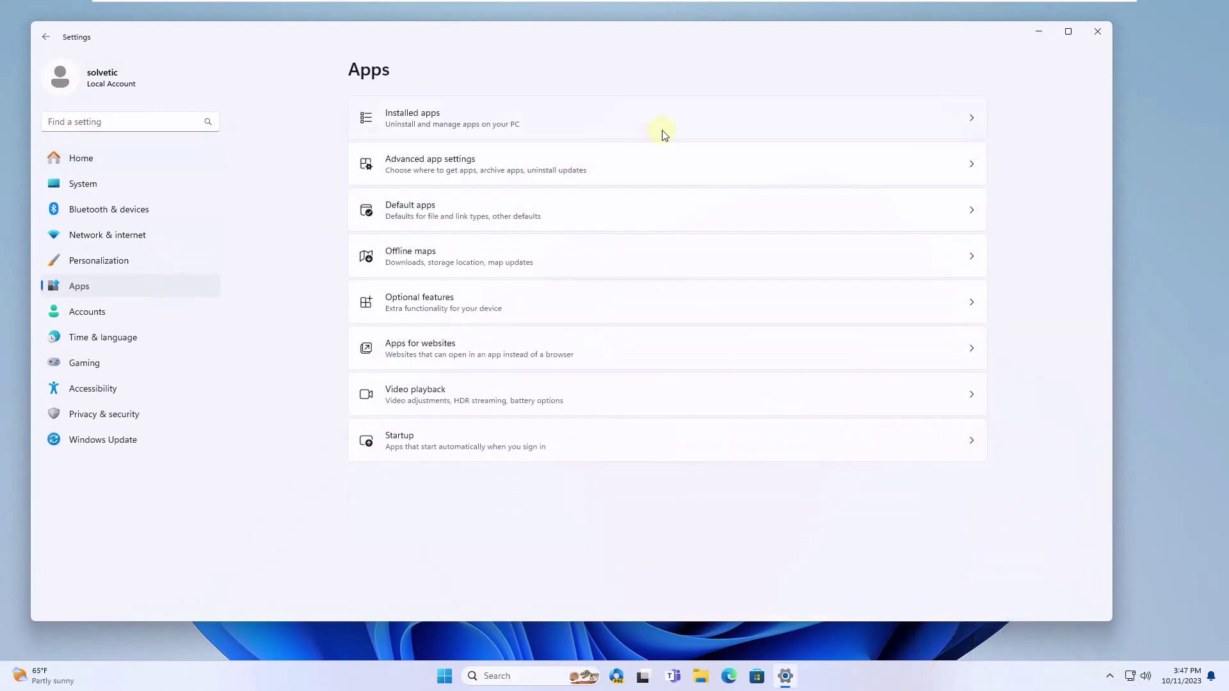
pyautogui.click(662, 132)
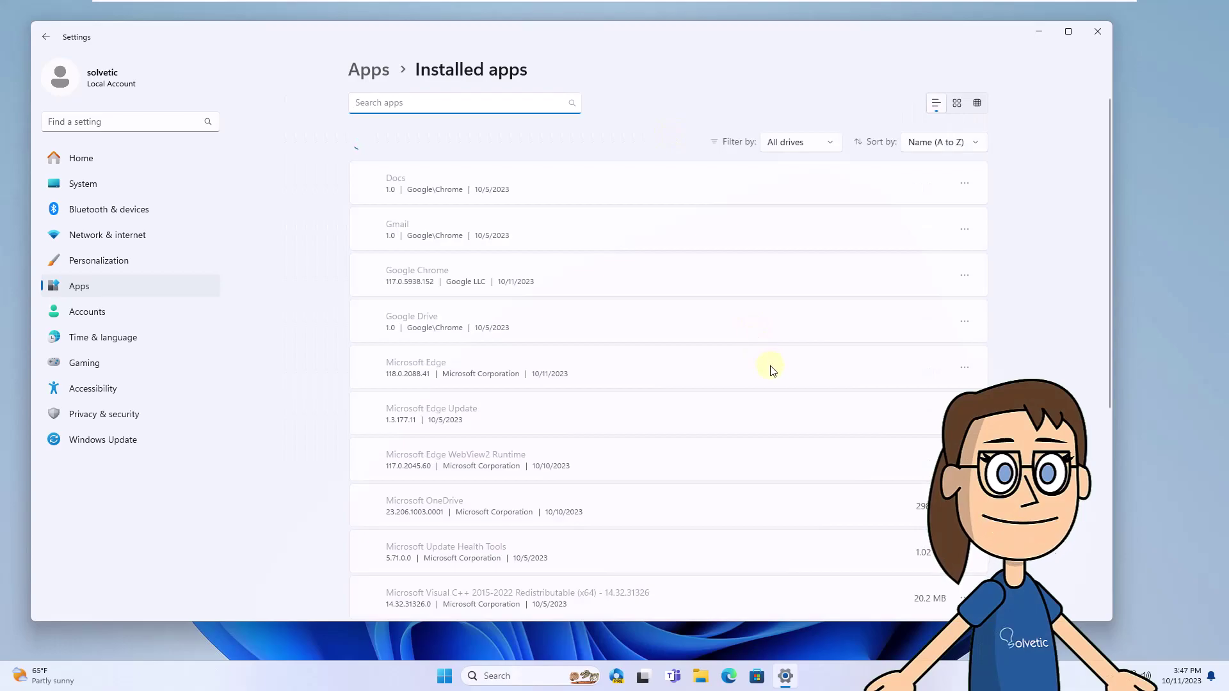
# Step: Open the advanced options of Sound Recorder and go to its Reset section
pyautogui.scroll(-3, 779, 474)
pyautogui.scroll(-15, 778, 474)
pyautogui.scroll(-8, 778, 473)
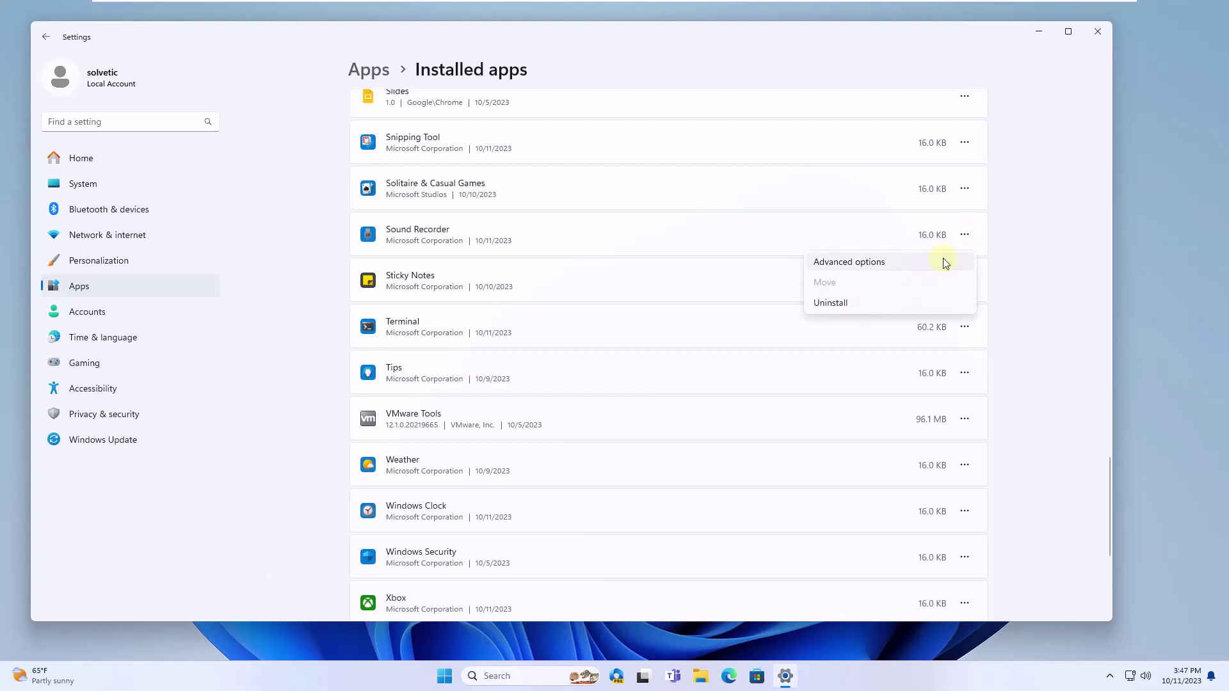
pyautogui.click(921, 264)
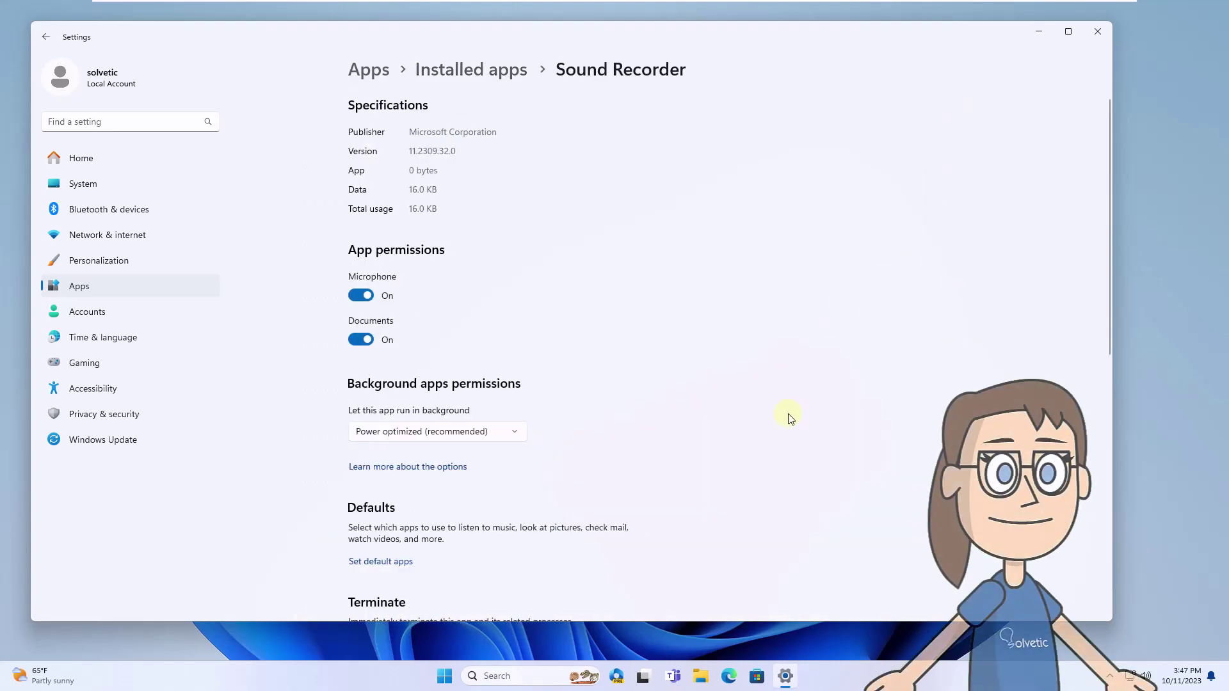
pyautogui.scroll(-6, 790, 418)
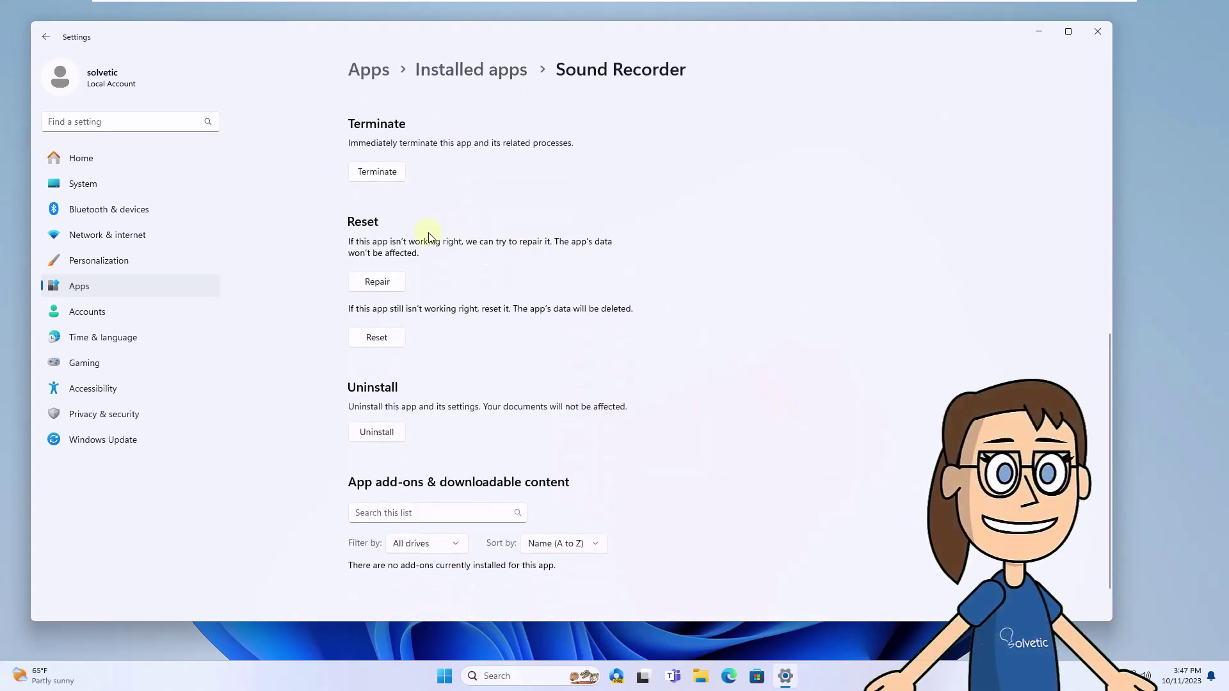
# Step: Repair the Sound Recorder app, reset it with its data deletion confirmed, and close Settings
pyautogui.click(390, 282)
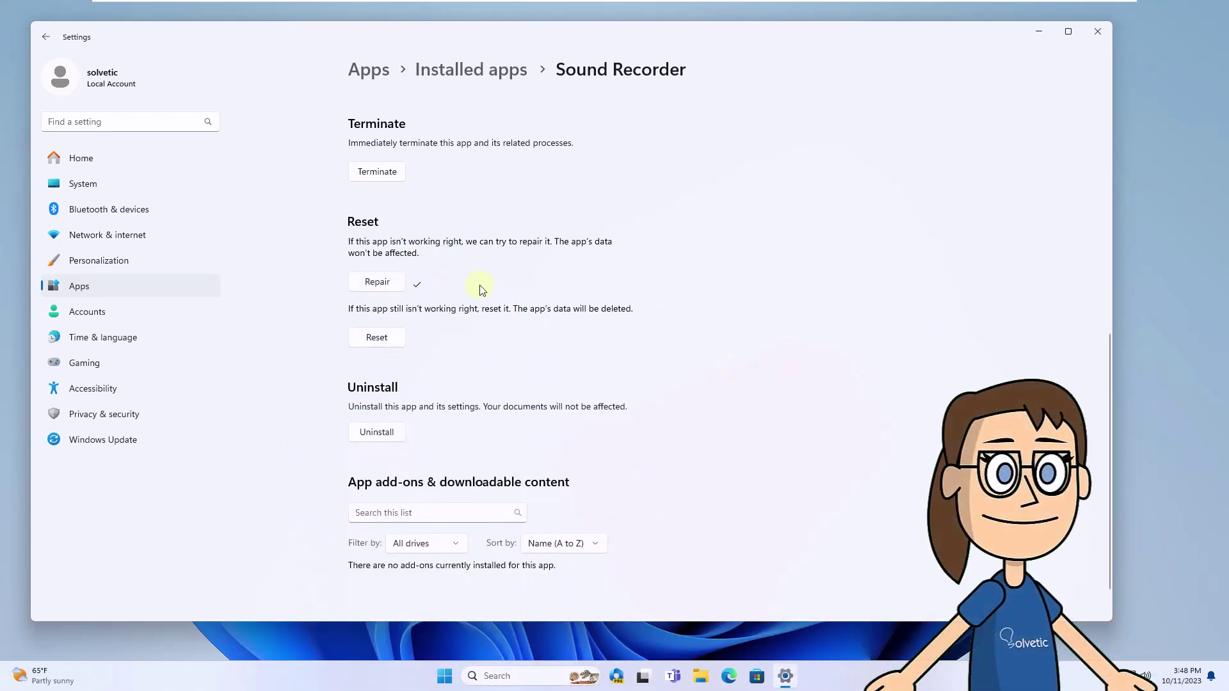
pyautogui.click(377, 337)
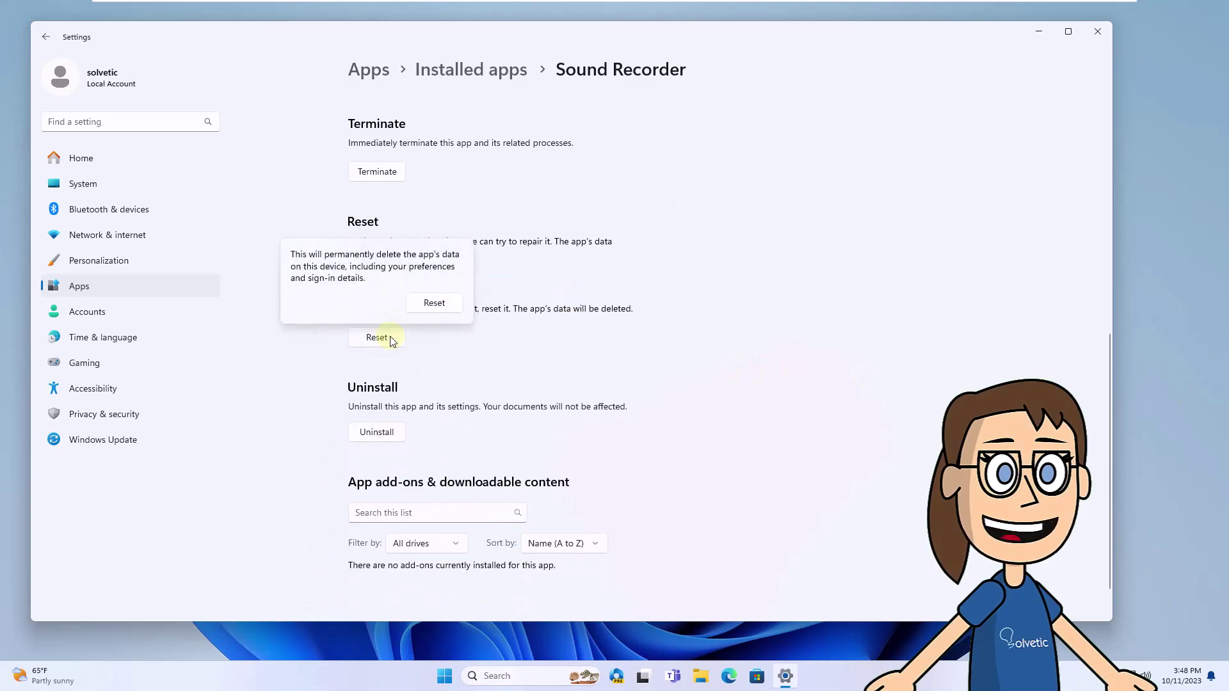
pyautogui.click(437, 304)
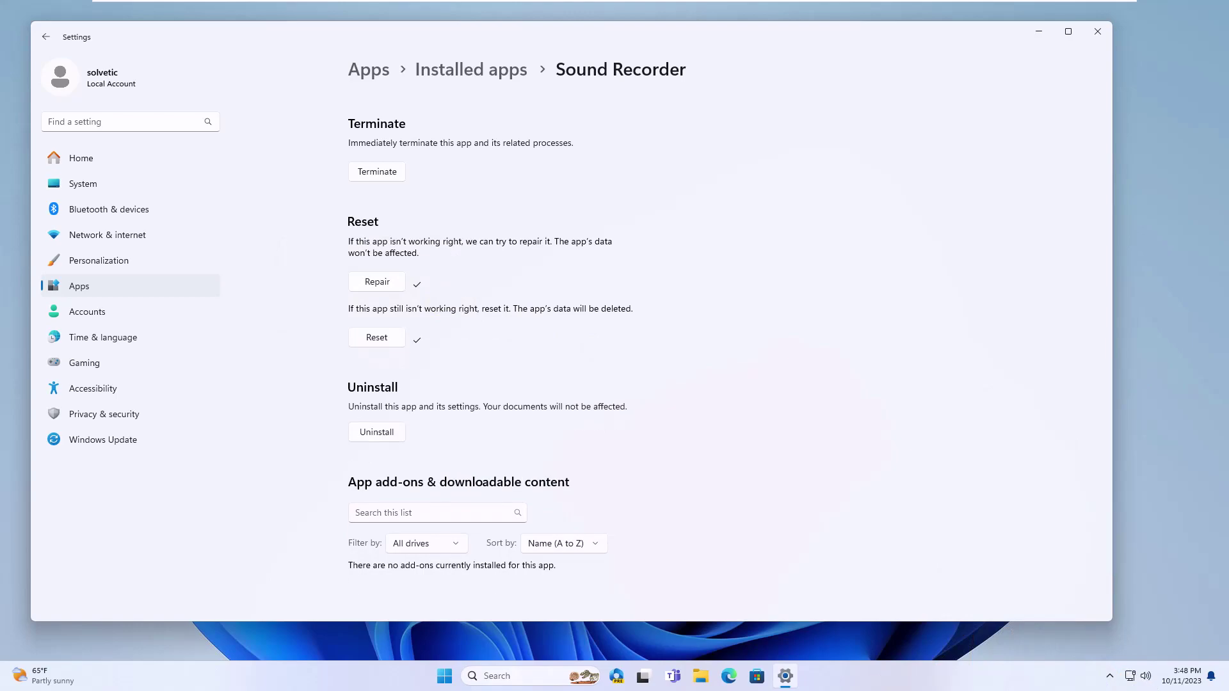
pyautogui.click(1098, 35)
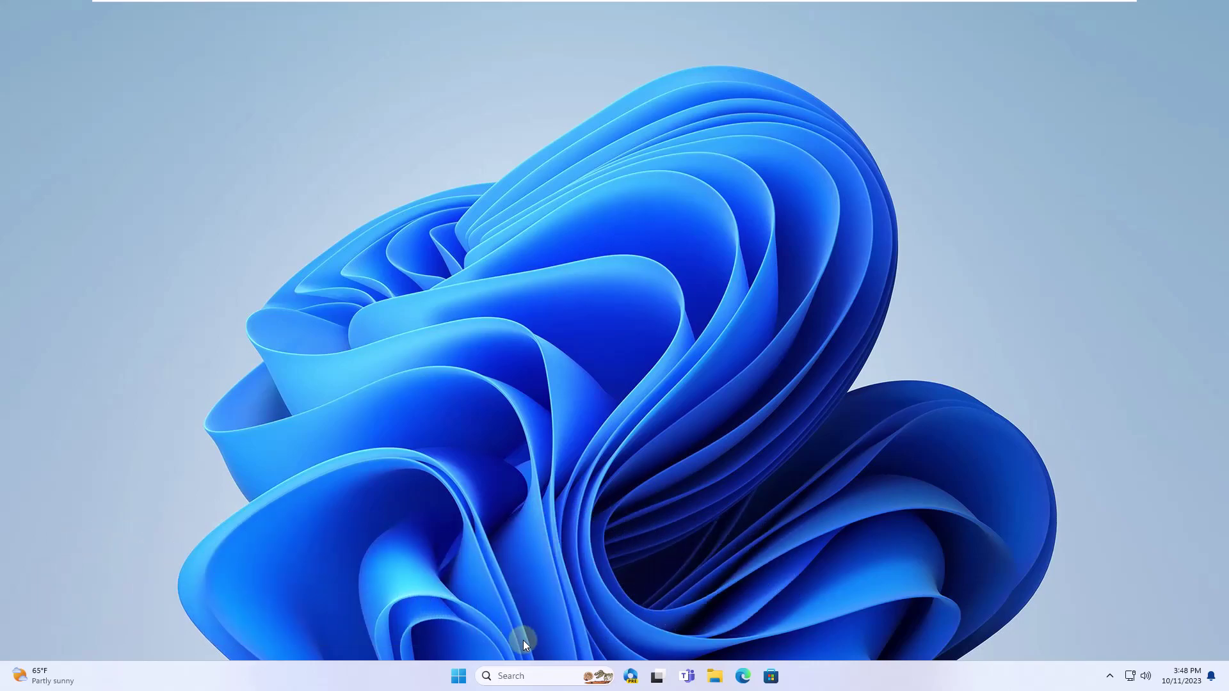
# Step: Search Windows for "services", open the Services console and open the properties of the Windows Audio service
pyautogui.click(527, 675)
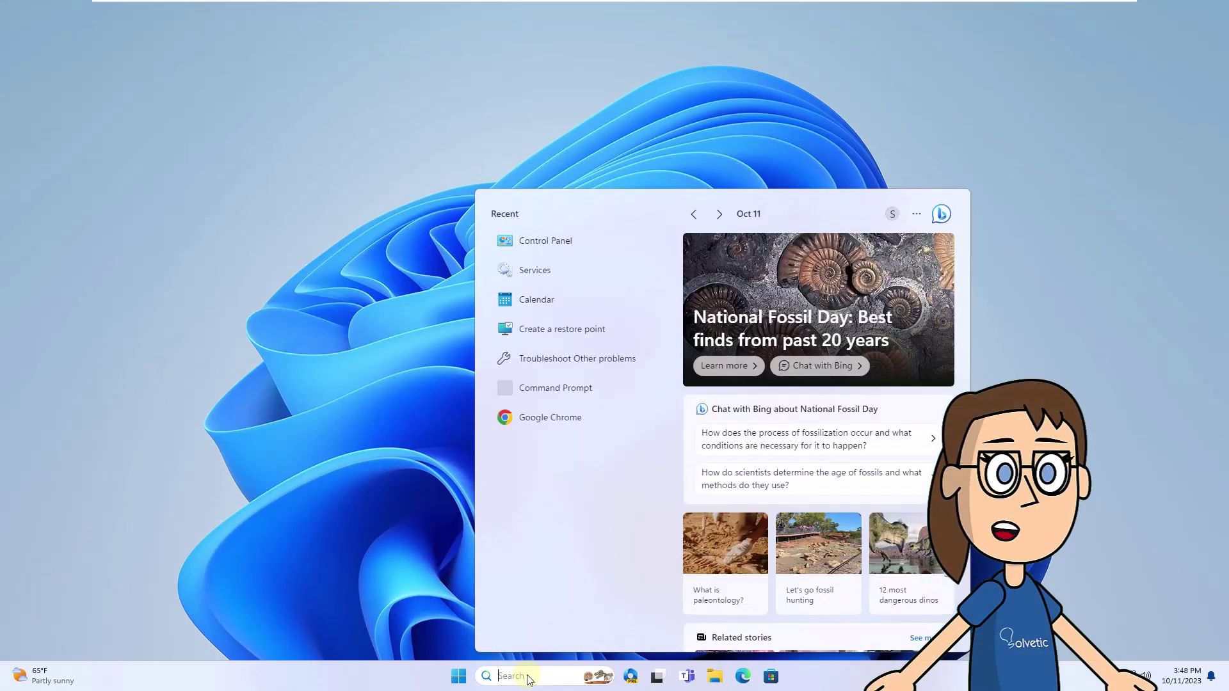
pyautogui.write('services')
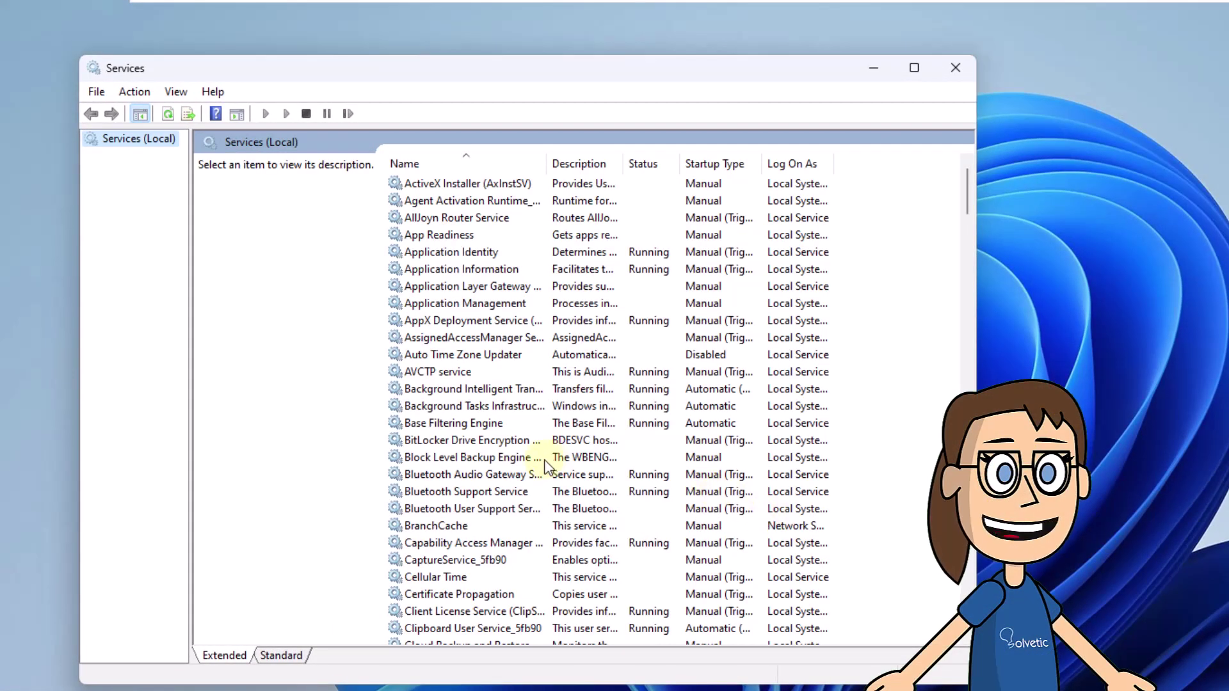
pyautogui.click(542, 460)
pyautogui.write('win')
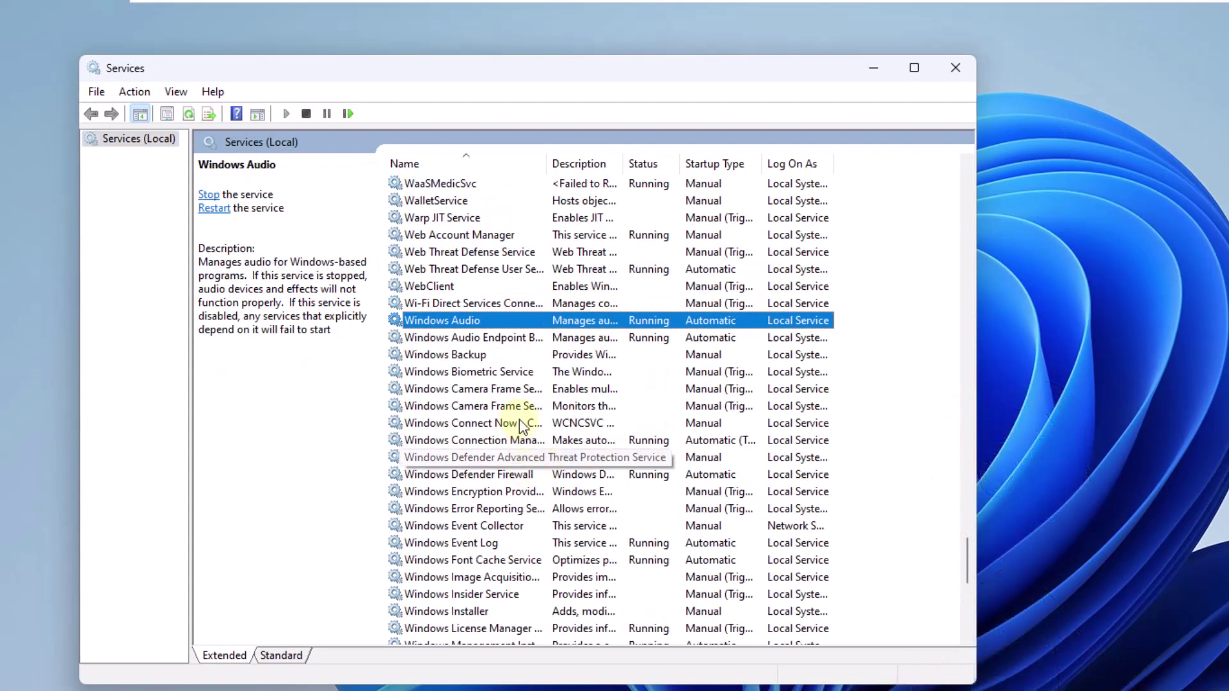
pyautogui.doubleClick(512, 320)
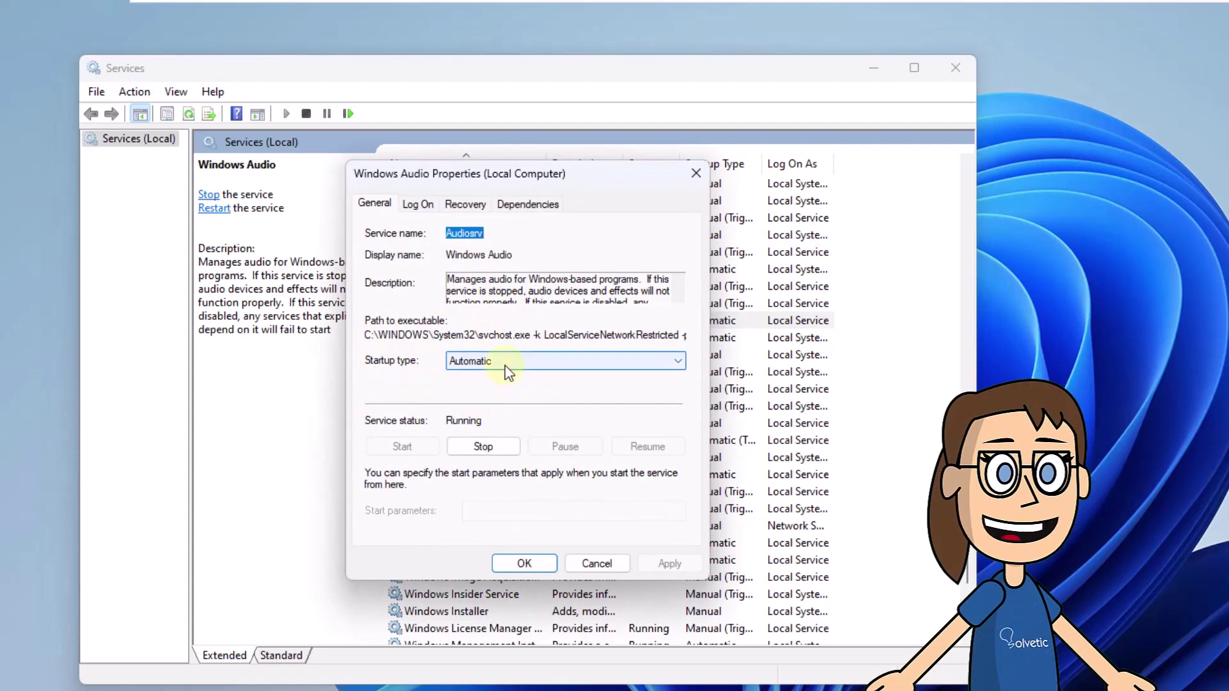
# Step: Stop the Windows Audio service, start it again, confirm its properties and close the Services console
pyautogui.click(494, 446)
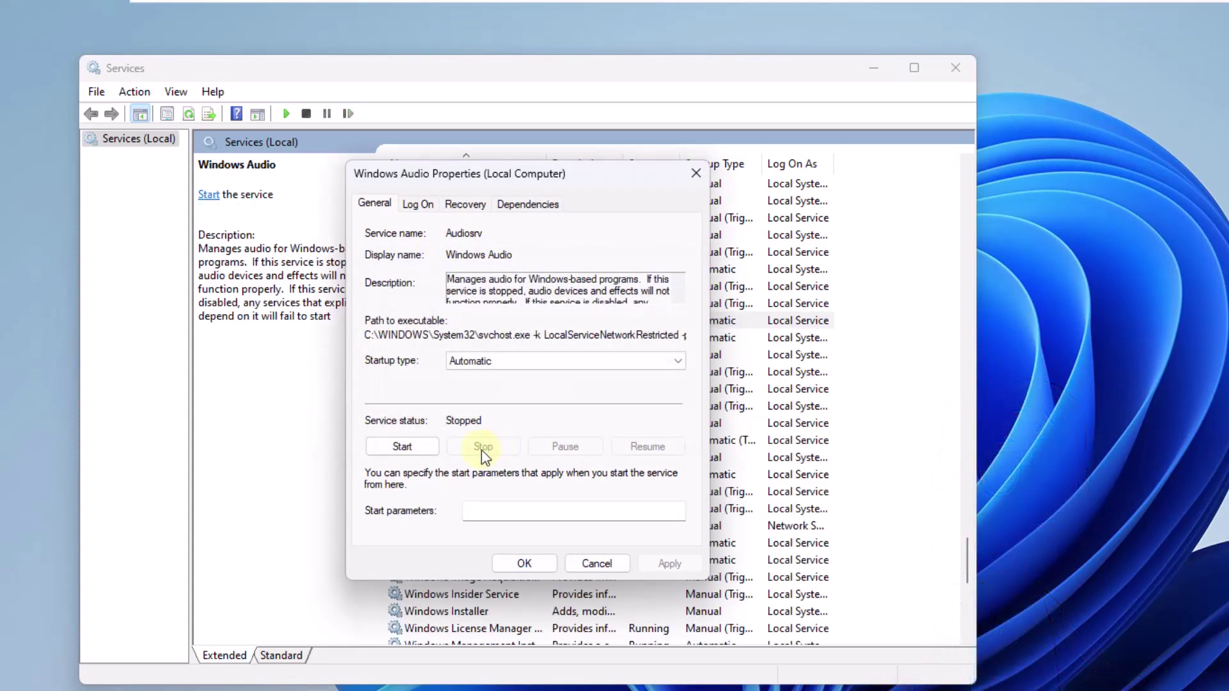
pyautogui.click(428, 448)
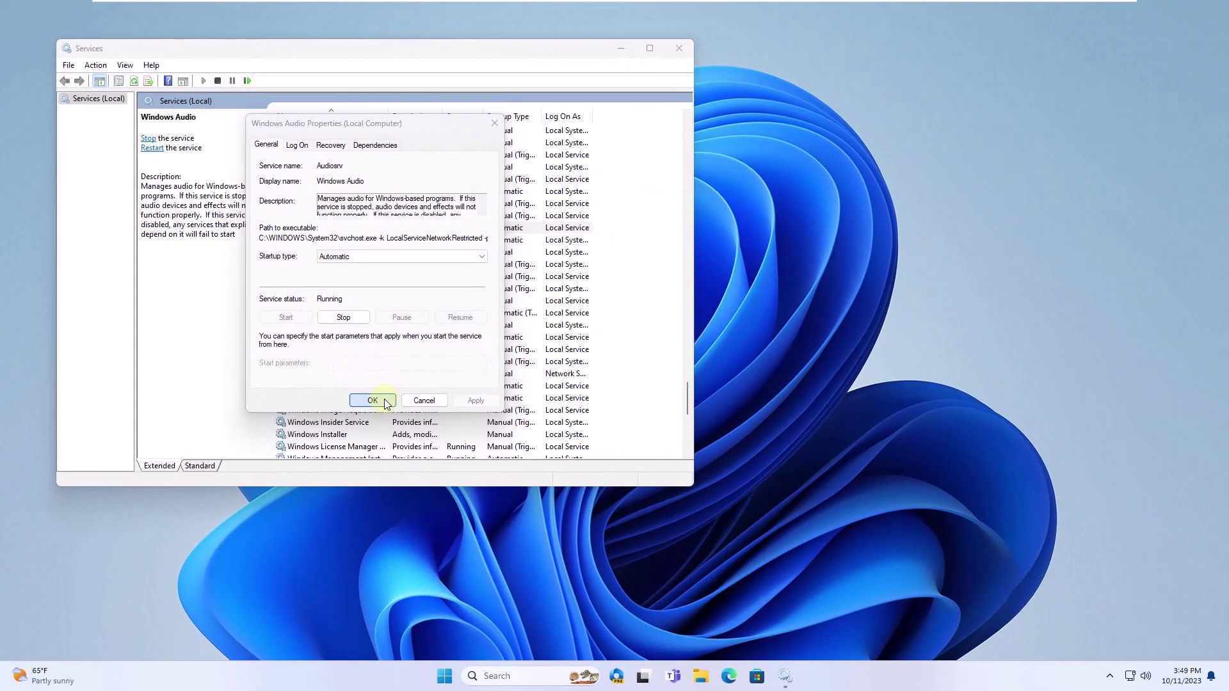
pyautogui.click(538, 566)
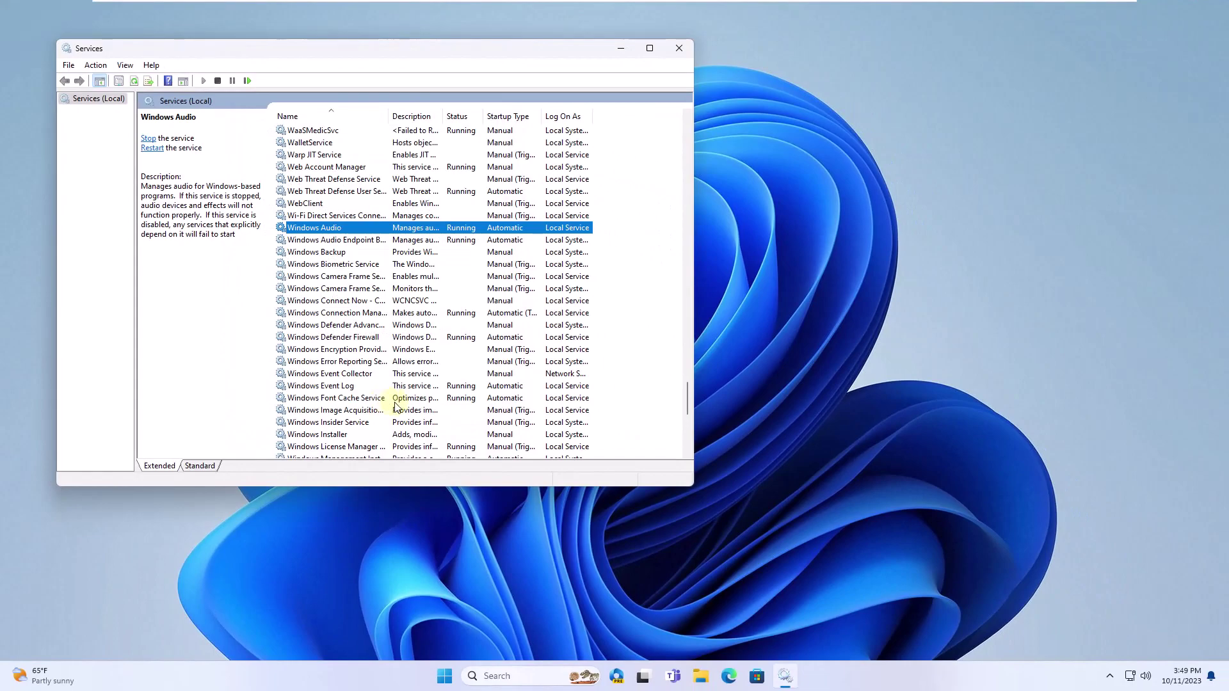
pyautogui.click(679, 49)
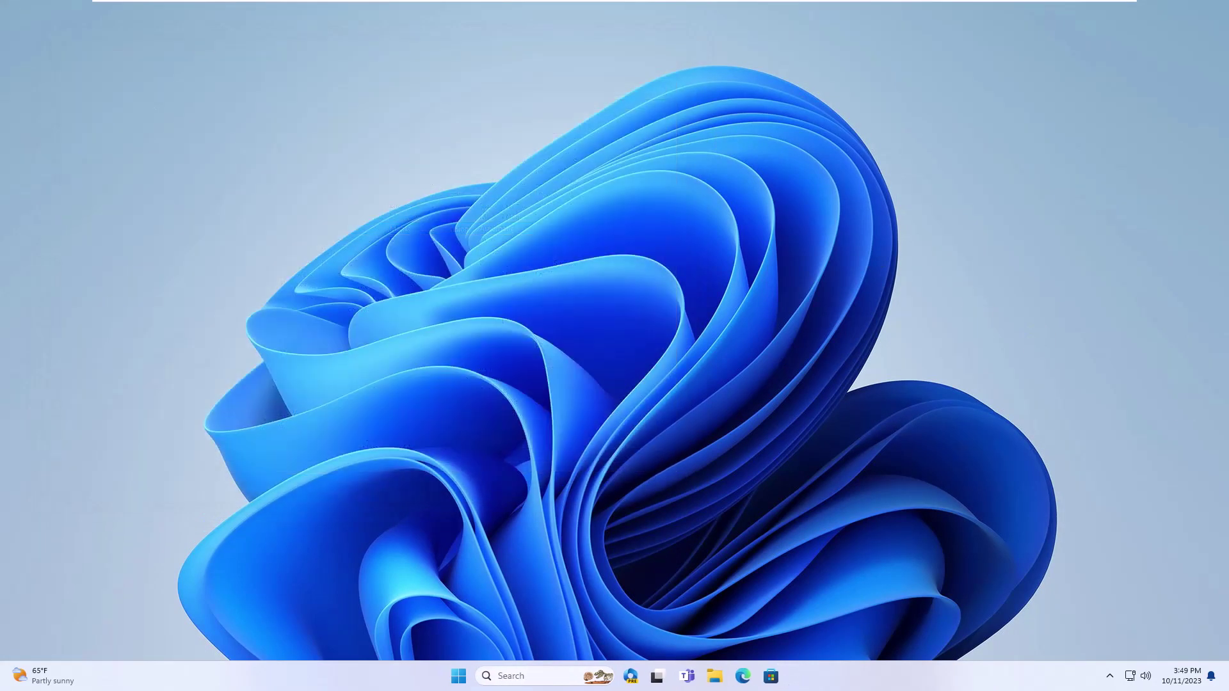